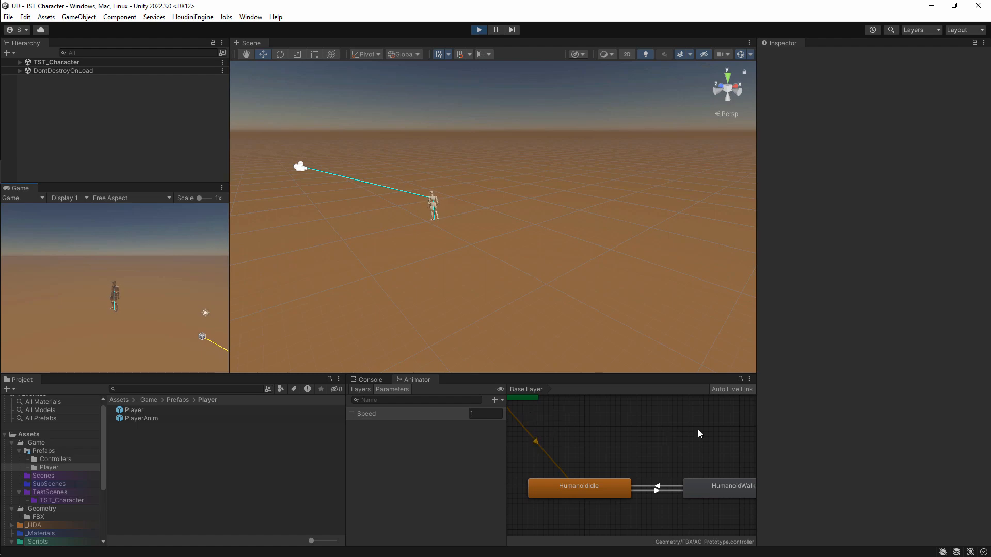
# Open the Standard Assets Animation folder and look through the available humanoid walk, turn and run clips
pyautogui.rightClick(637, 451)
pyautogui.click(637, 435)
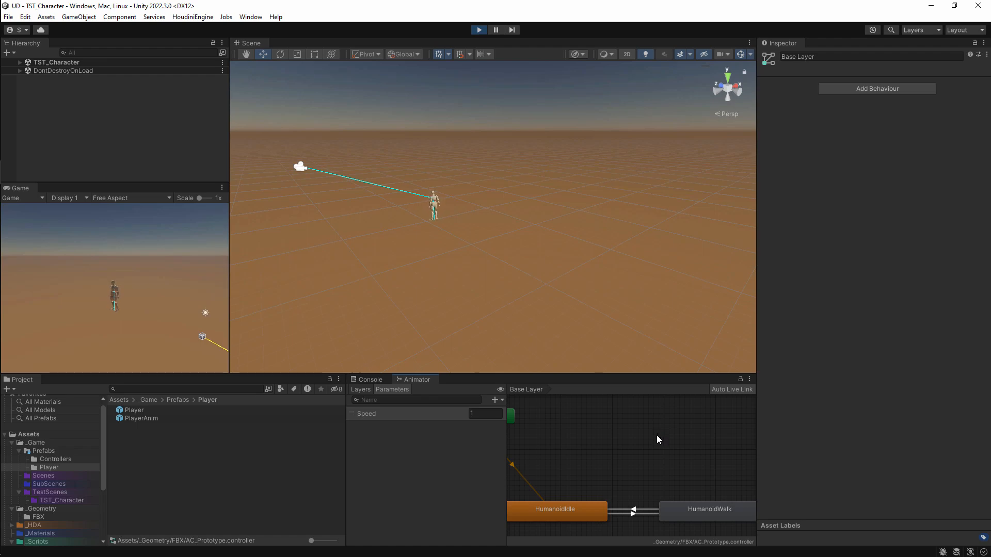
pyautogui.scroll(-5, 89, 524)
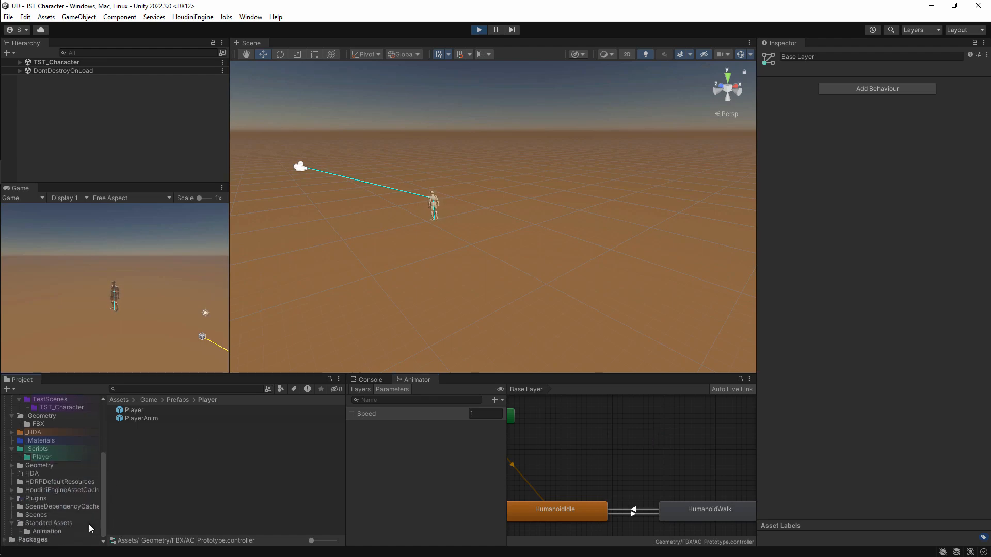
pyautogui.click(54, 532)
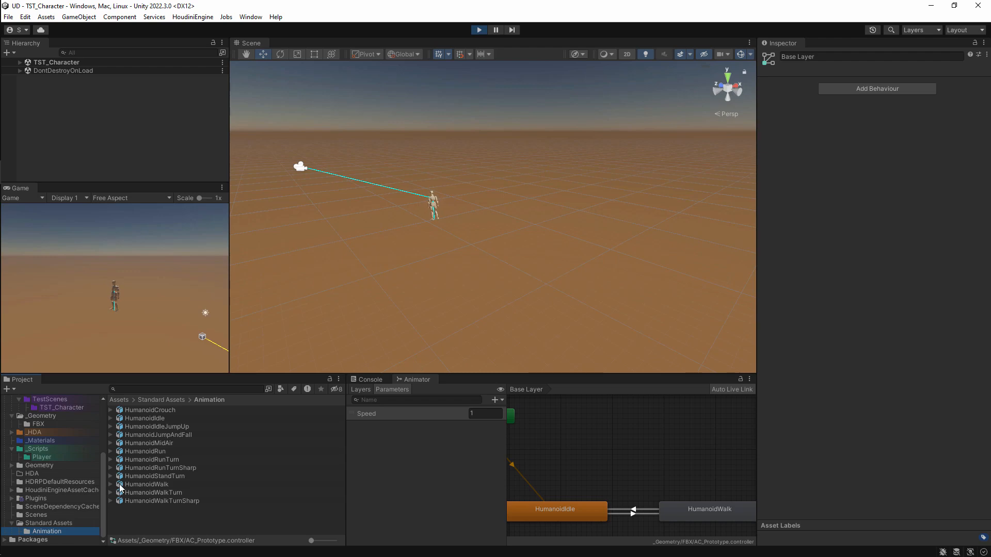
pyautogui.click(151, 499)
pyautogui.click(150, 492)
pyautogui.click(149, 476)
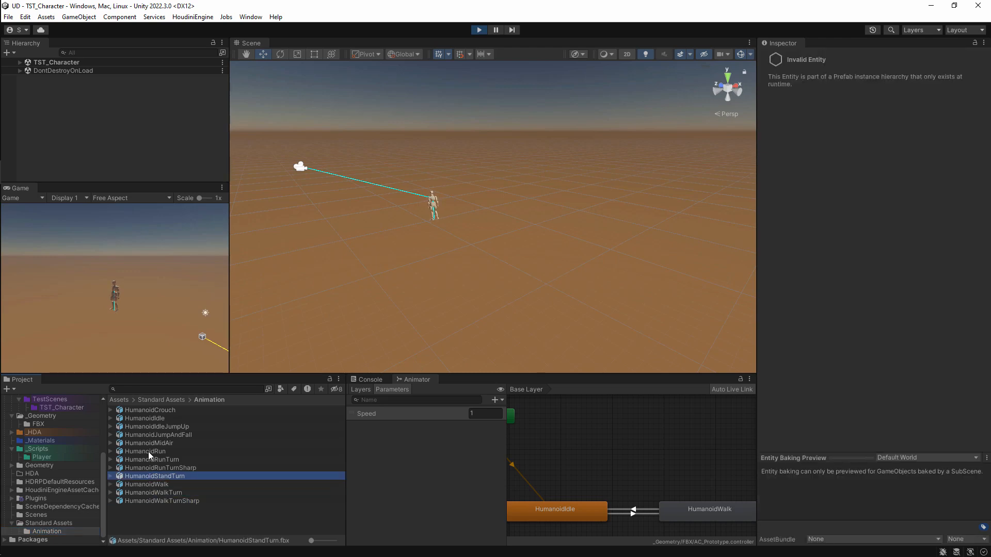
pyautogui.click(148, 451)
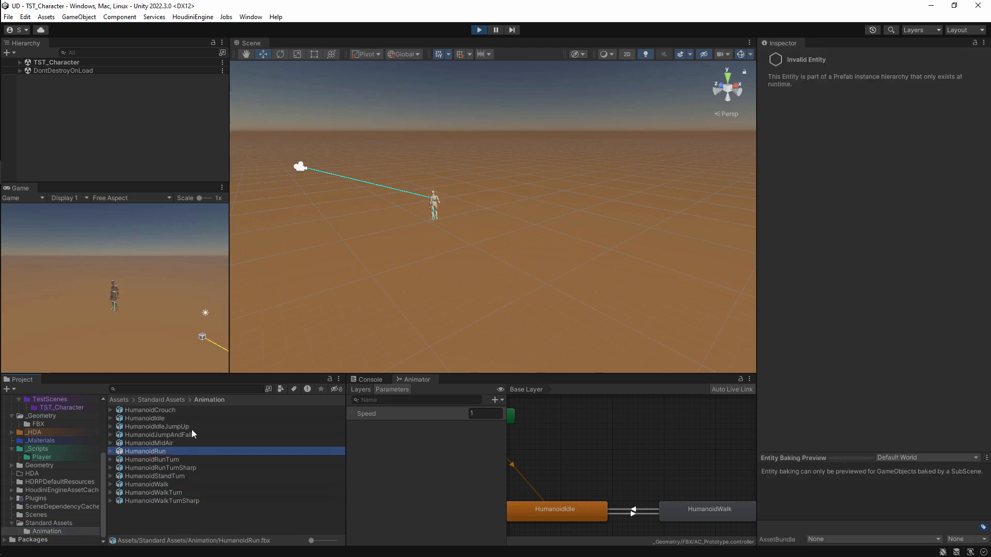
# Create a new blend tree state in an empty area of the Animator's base layer
pyautogui.moveTo(631, 464); pyautogui.dragTo(622, 476, button='middle')
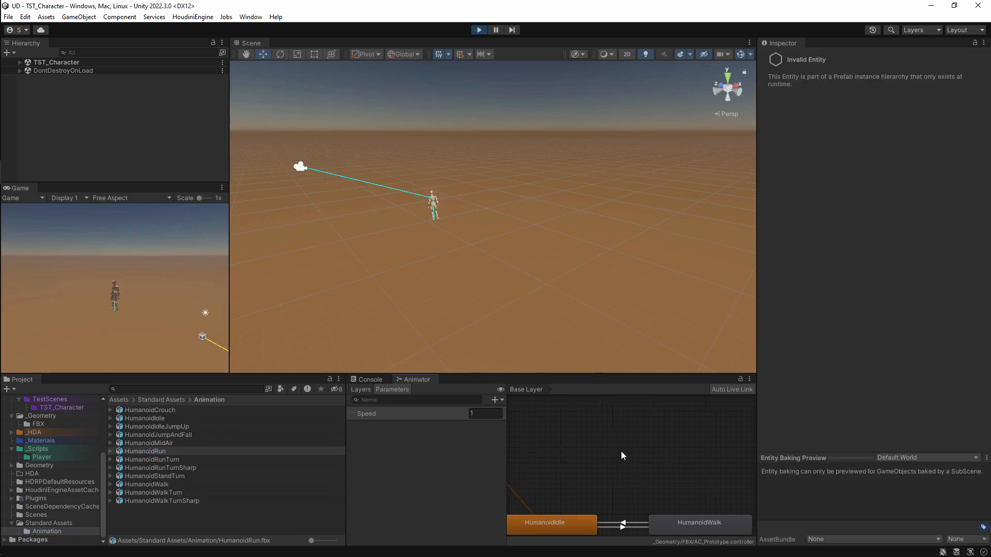
pyautogui.rightClick(623, 451)
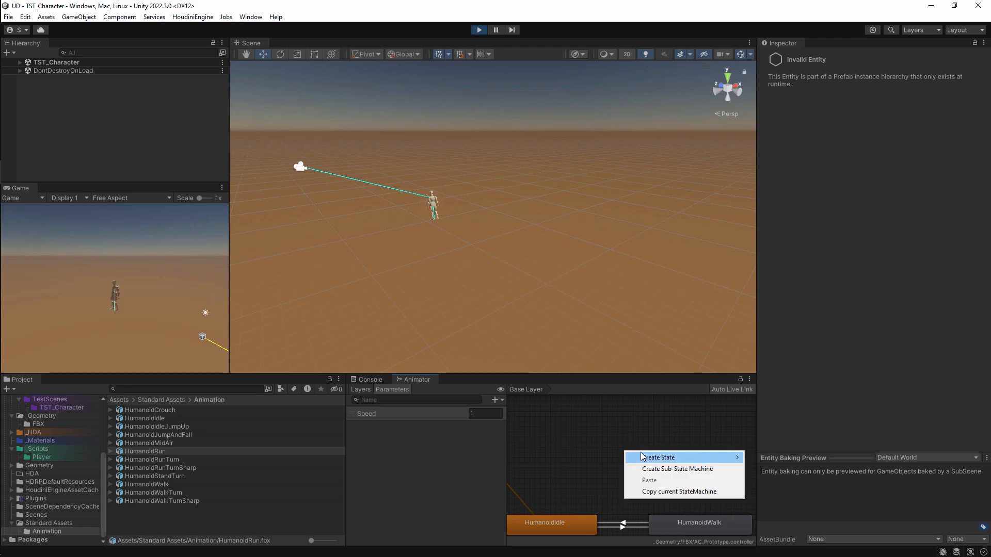
pyautogui.moveTo(697, 458)
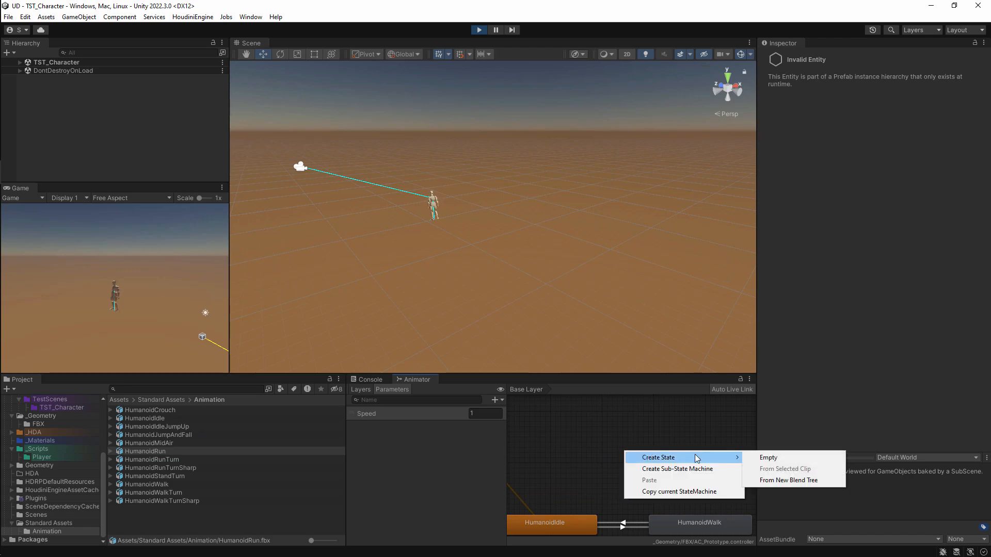
pyautogui.click(778, 481)
# Delete the HumanoidWalk state from the Animator graph and exit play mode
pyautogui.click(670, 517)
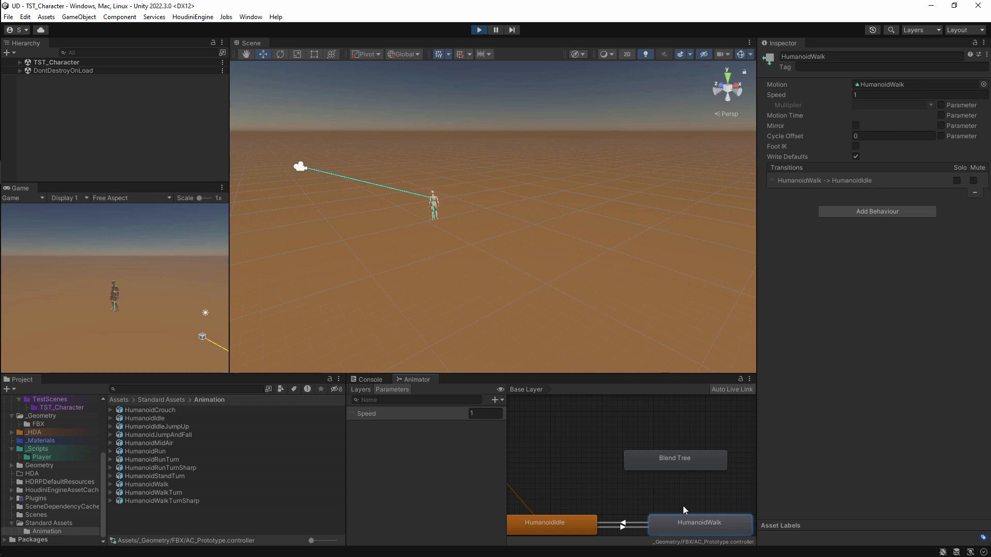
pyautogui.press('Delete')
pyautogui.click(480, 30)
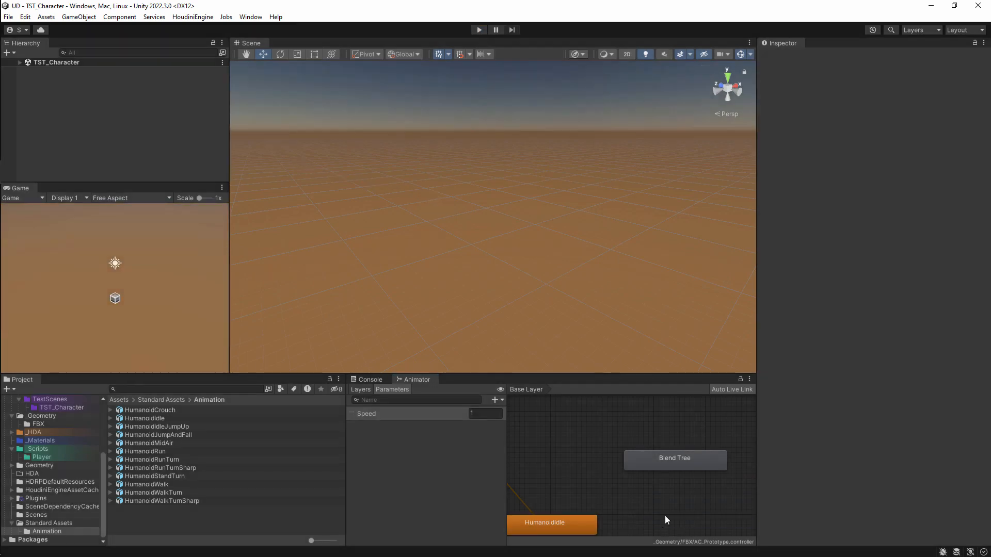
# Create transitions in both directions between Blend Tree and HumanoidIdle, and move the Blend Tree state closer to HumanoidIdle
pyautogui.rightClick(666, 462)
pyautogui.click(686, 468)
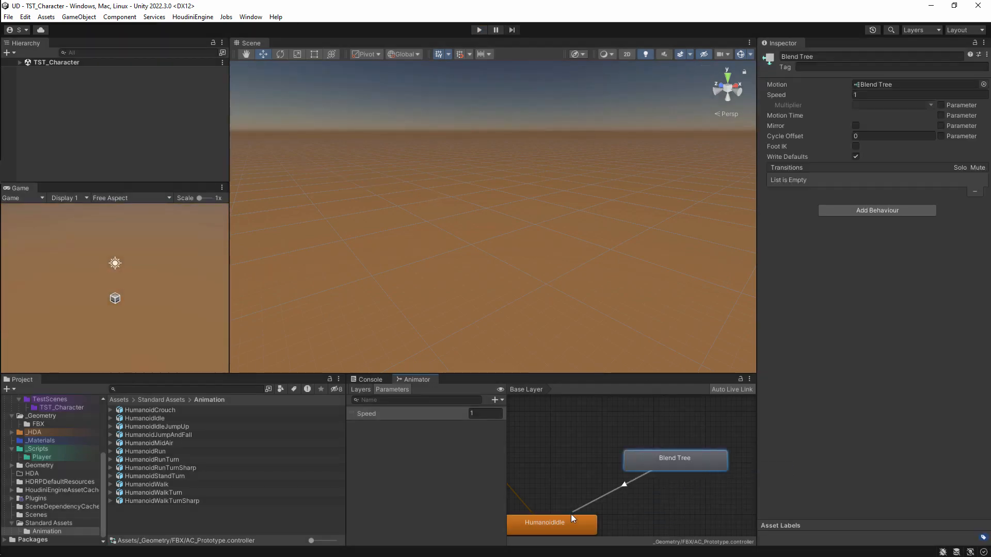
pyautogui.click(568, 523)
pyautogui.rightClick(567, 523)
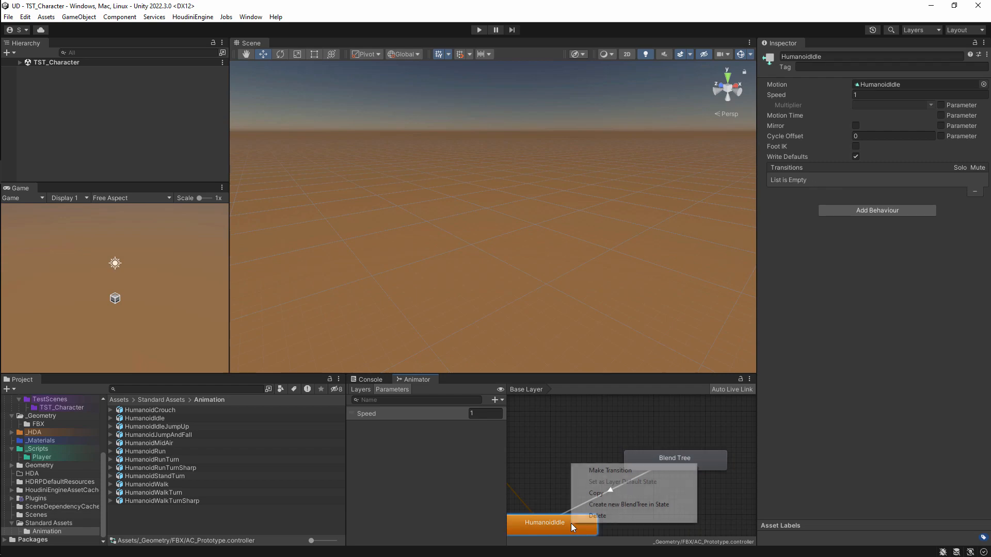
pyautogui.click(634, 469)
pyautogui.click(673, 462)
pyautogui.moveTo(673, 463); pyautogui.dragTo(636, 444)
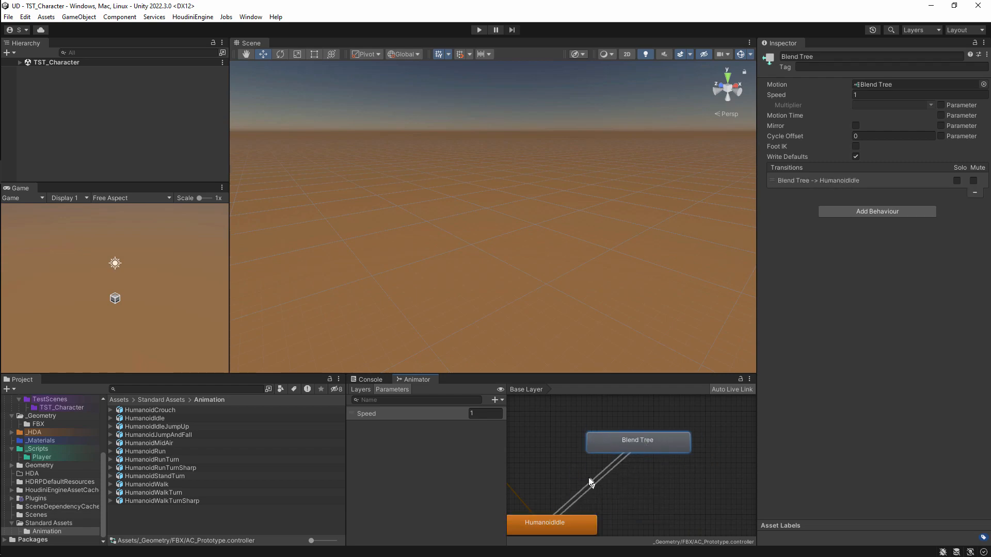
# Add a condition to the Blend Tree to HumanoidIdle transition requiring Speed Less than 0.01
pyautogui.click(592, 484)
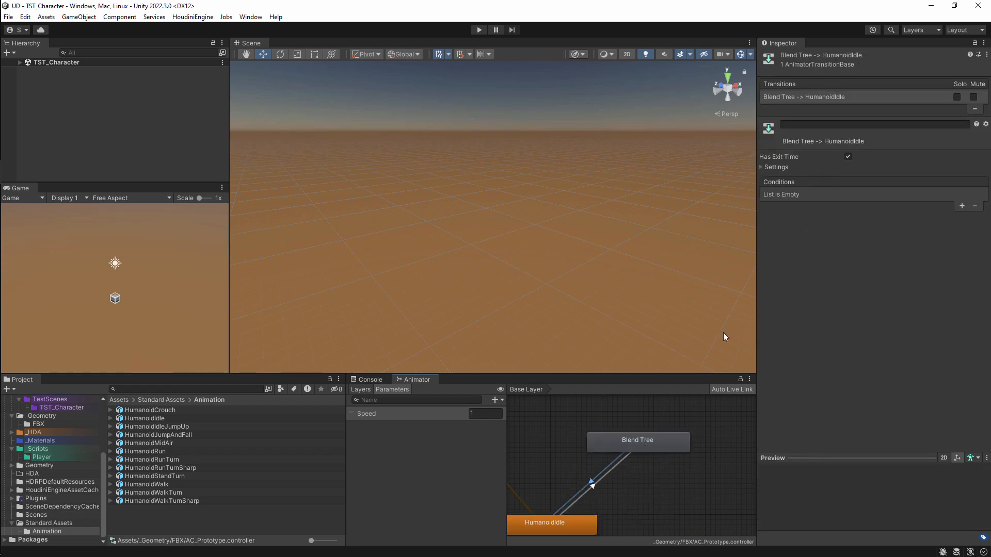
pyautogui.click(960, 206)
pyautogui.click(865, 196)
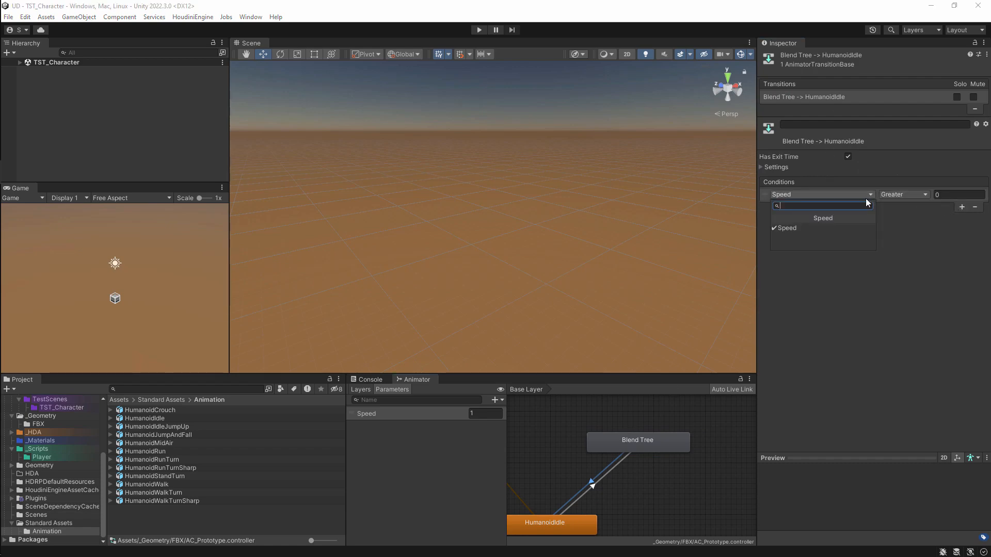
pyautogui.click(898, 195)
pyautogui.click(901, 217)
pyautogui.click(944, 194)
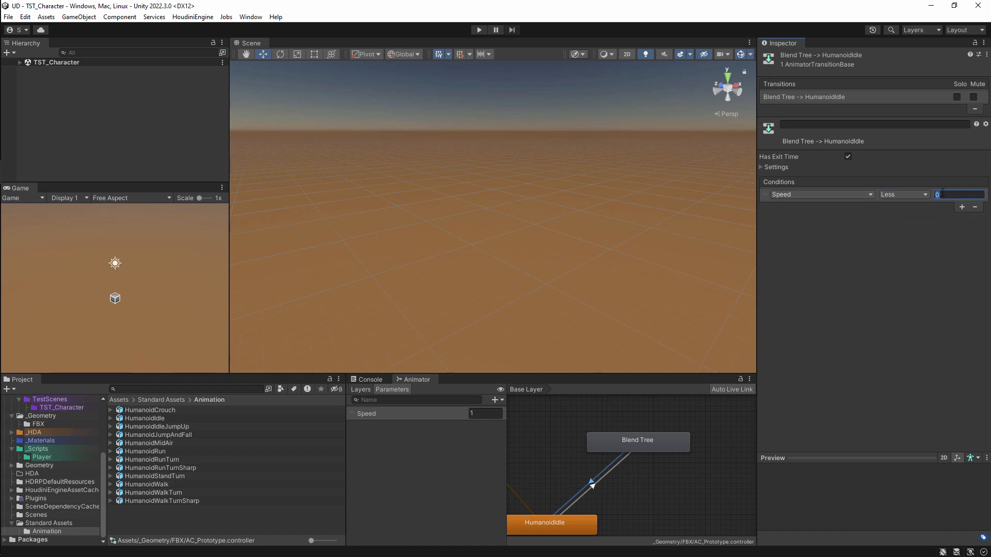
pyautogui.write('0.01')
pyautogui.click(892, 265)
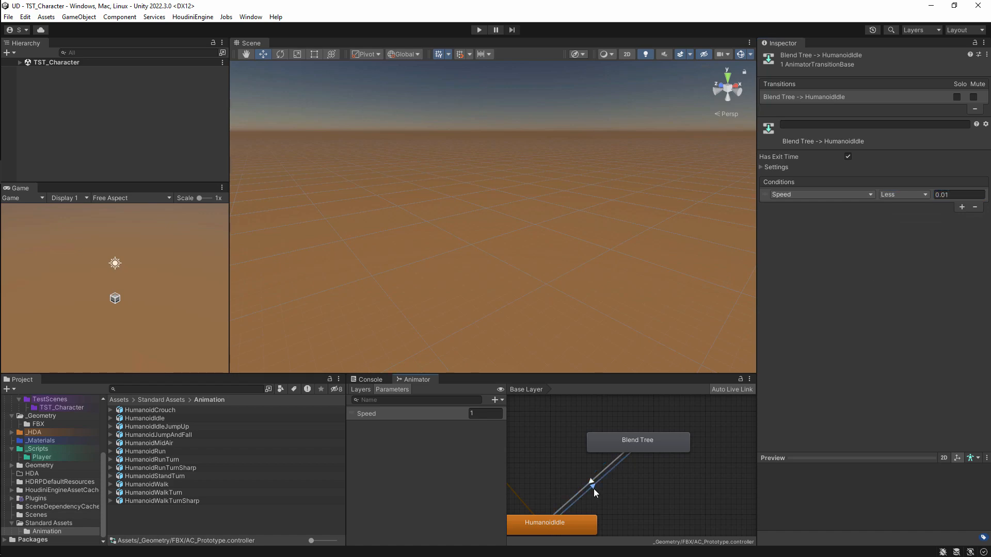
# Disable exit time on both transitions and add a Speed Greater condition to the HumanoidIdle to Blend Tree transition
pyautogui.click(593, 488)
pyautogui.click(847, 156)
pyautogui.click(961, 295)
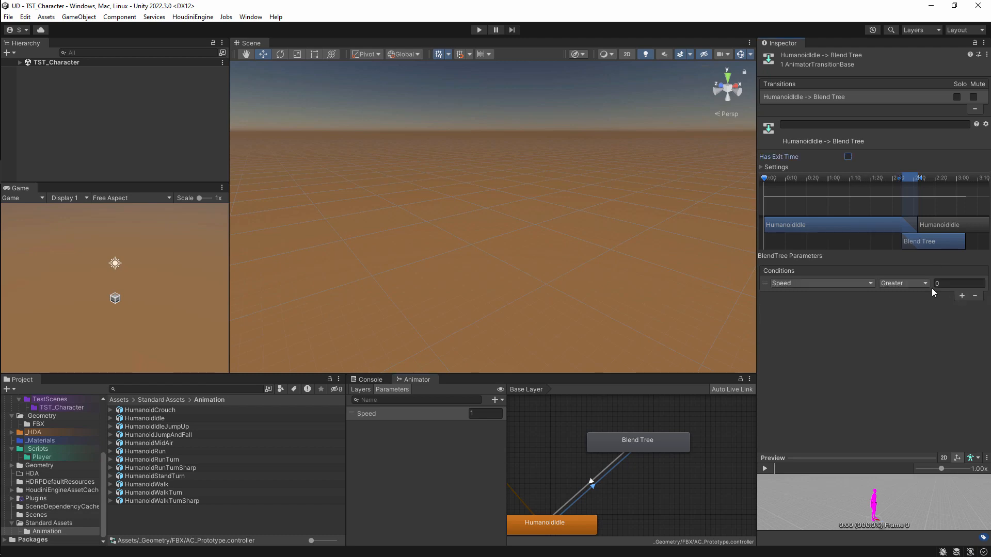
pyautogui.click(934, 287)
pyautogui.click(591, 480)
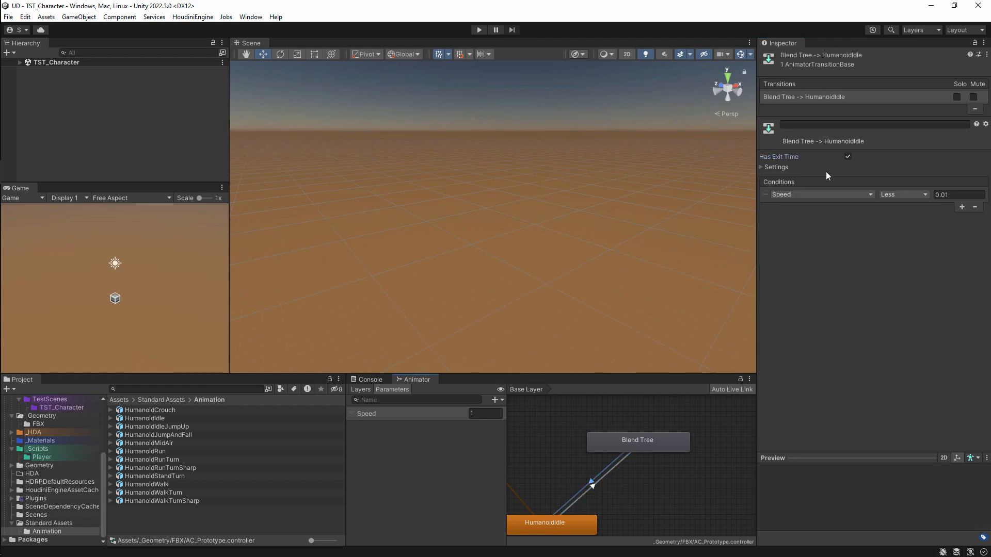
pyautogui.click(847, 156)
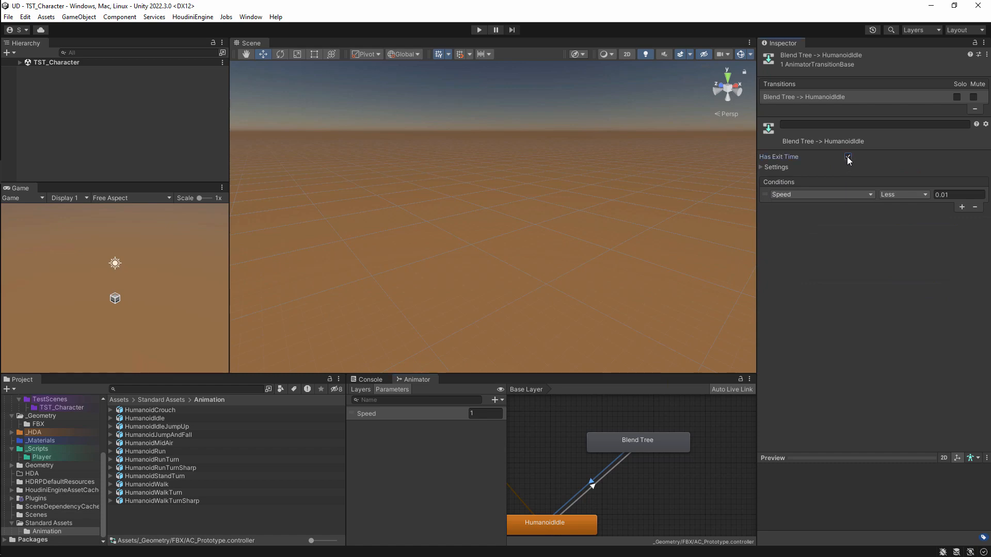
# Open the blend tree's own graph and set its blend type to 2D Freeform Cartesian
pyautogui.click(655, 442)
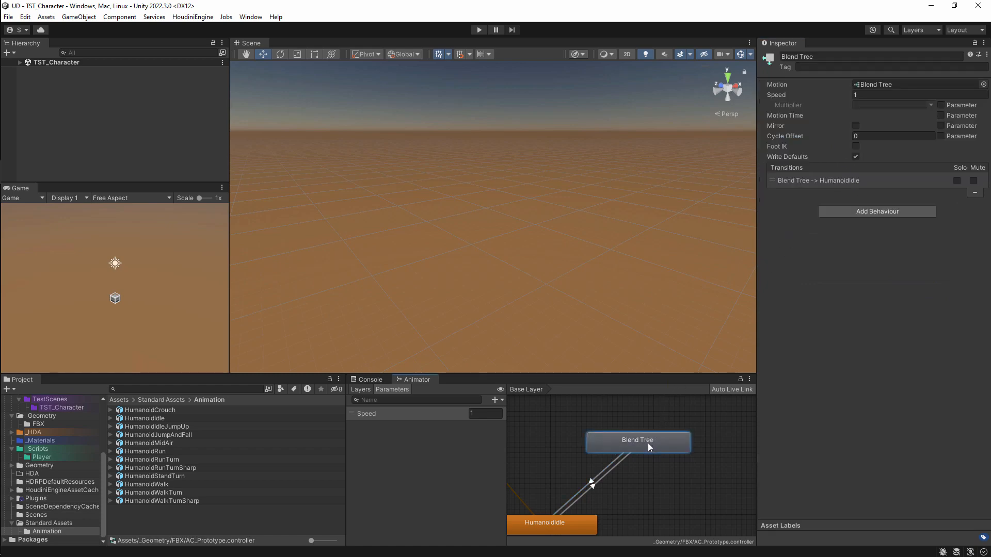
pyautogui.doubleClick(645, 444)
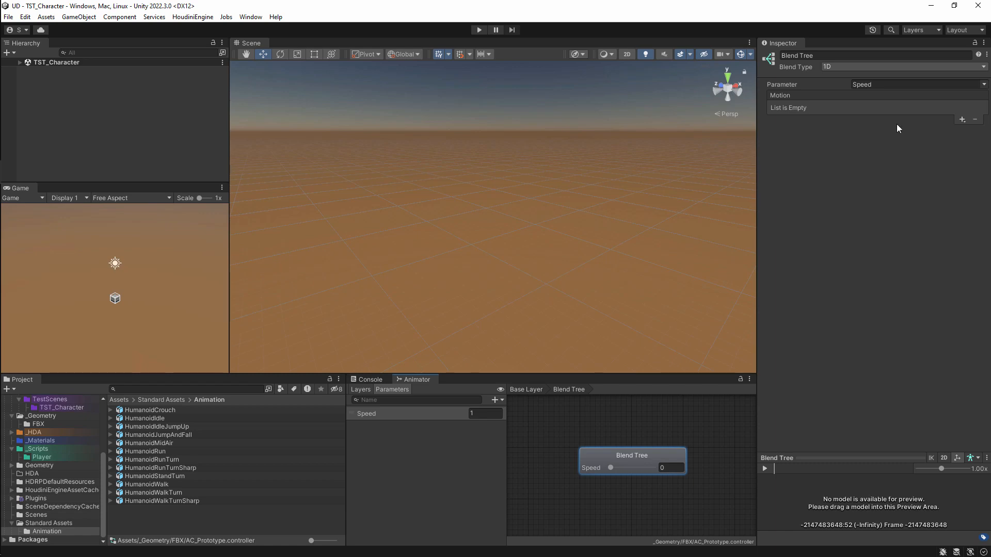
pyautogui.click(940, 85)
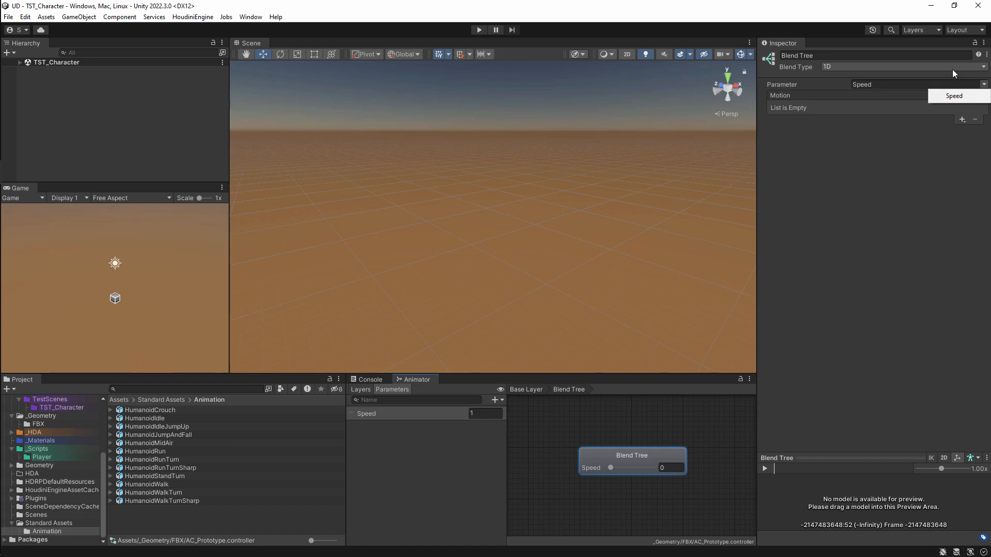
pyautogui.click(955, 70)
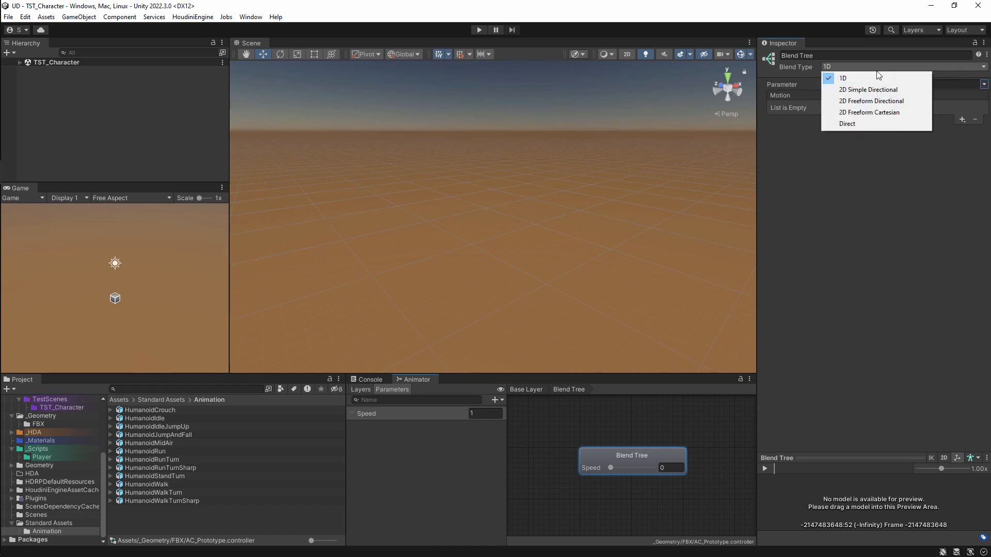
pyautogui.click(873, 111)
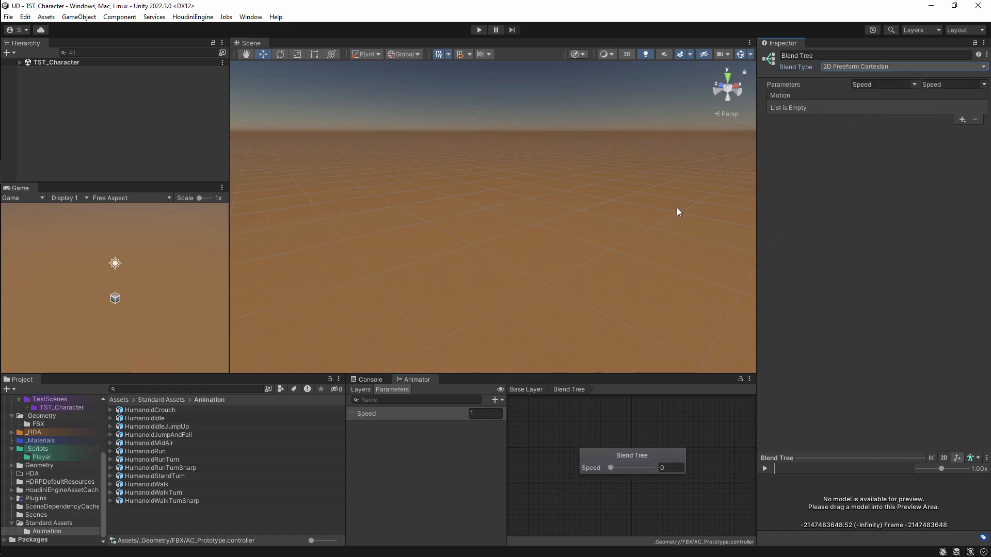
pyautogui.click(961, 119)
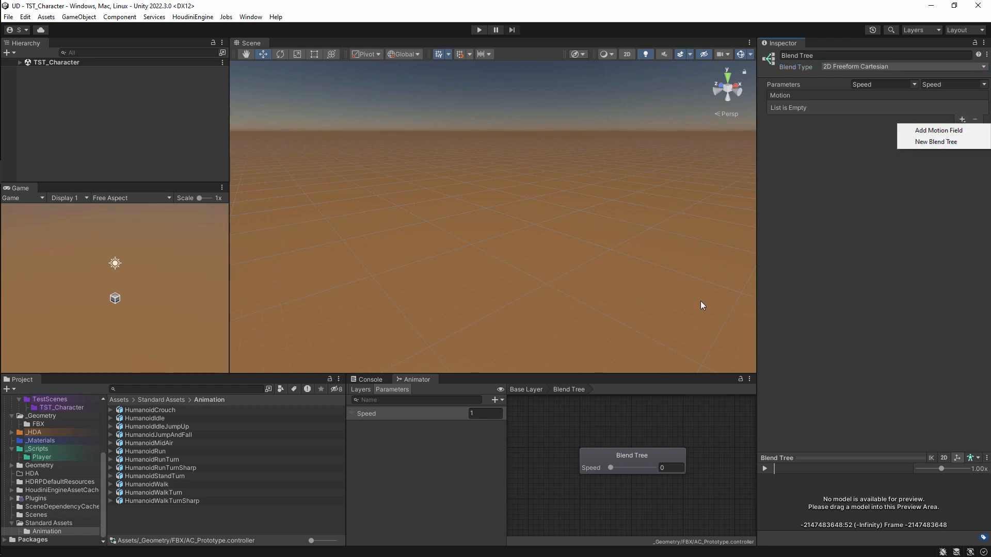
# Add two float parameters to the animator controller and name the first one Horizontal
pyautogui.click(494, 399)
pyautogui.click(511, 410)
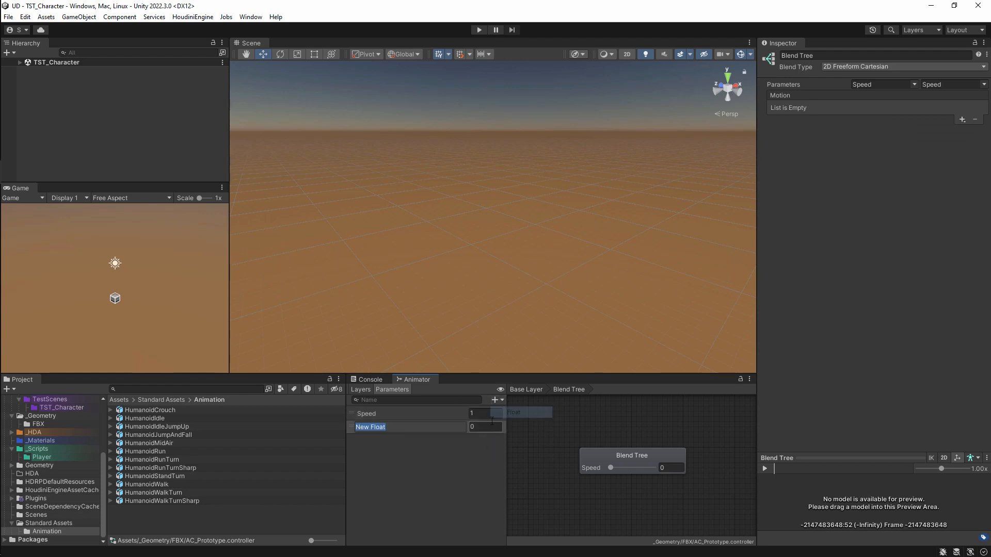
pyautogui.click(494, 400)
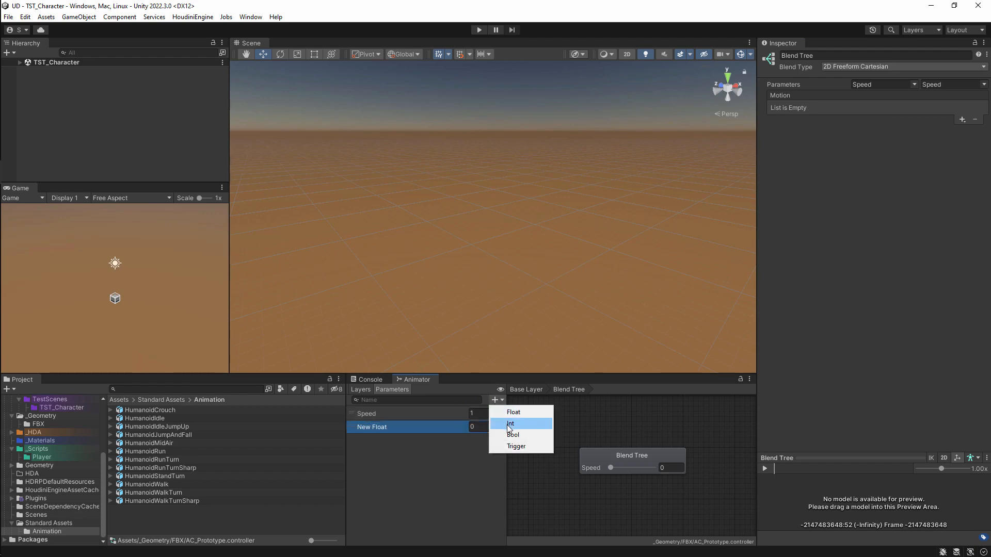
pyautogui.click(509, 412)
pyautogui.doubleClick(413, 427)
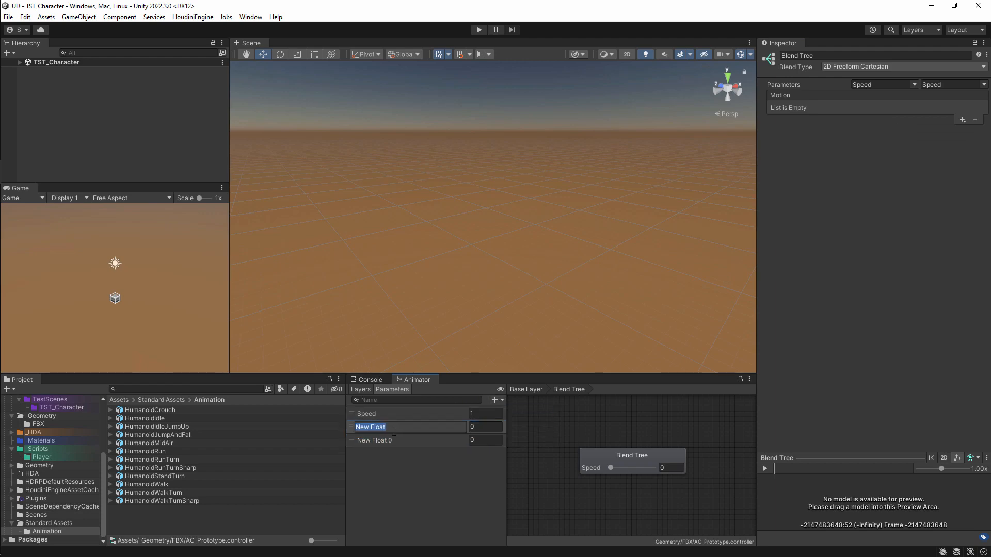
pyautogui.press('BackSpace')
pyautogui.write('Horizontal')
pyautogui.press('Return')
# Rename the second new float parameter as Vertical and set the default value of Speed to 0
pyautogui.doubleClick(394, 438)
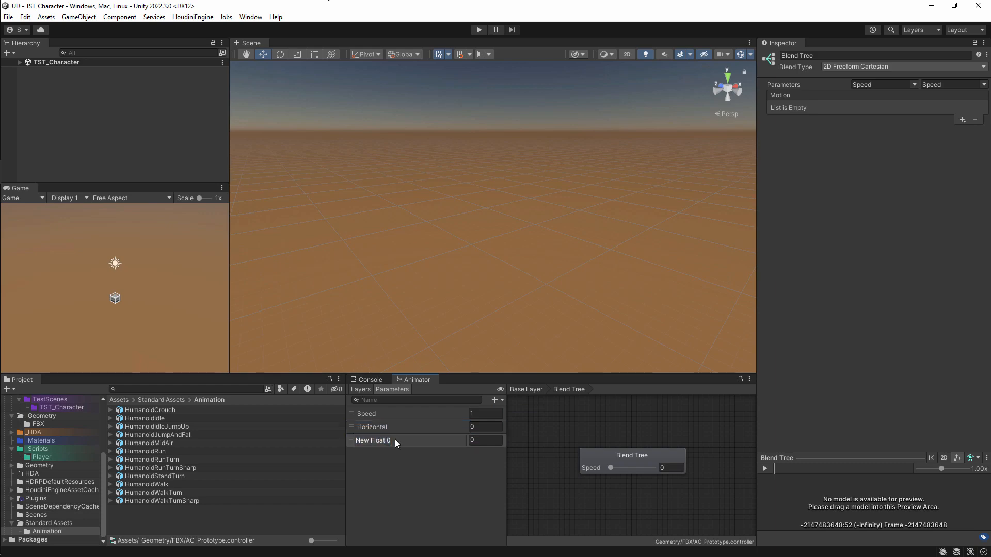
pyautogui.press('BackSpace')
pyautogui.press('BackSpace')
pyautogui.press('BackSpace')
pyautogui.press('BackSpace')
pyautogui.press('BackSpace')
pyautogui.press('BackSpace')
pyautogui.press('BackSpace')
pyautogui.press('BackSpace')
pyautogui.press('BackSpace')
pyautogui.press('BackSpace')
pyautogui.press('BackSpace')
pyautogui.write('Vertical')
pyautogui.click(471, 413)
pyautogui.write('0')
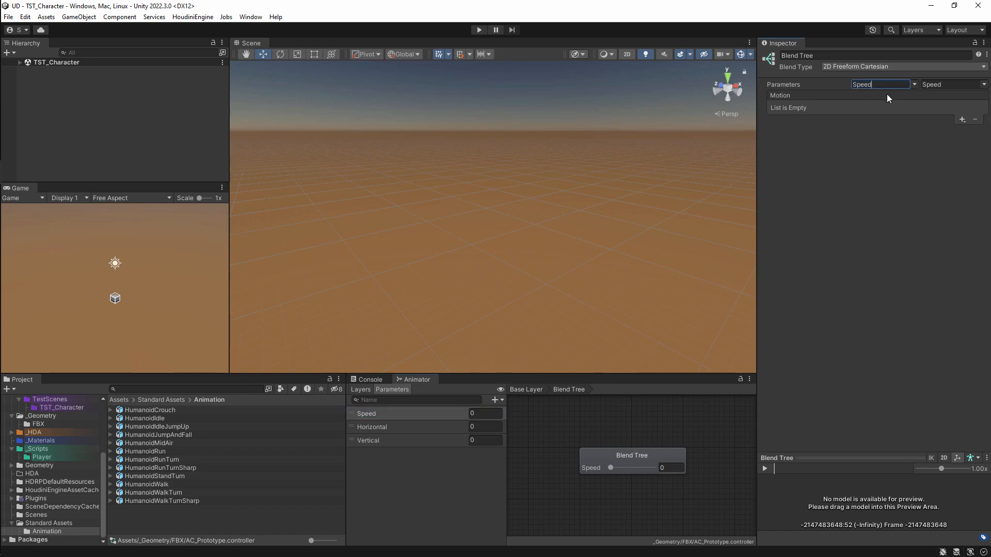
# Assign Horizontal as the blend tree's first parameter and Vertical as its second
pyautogui.click(912, 84)
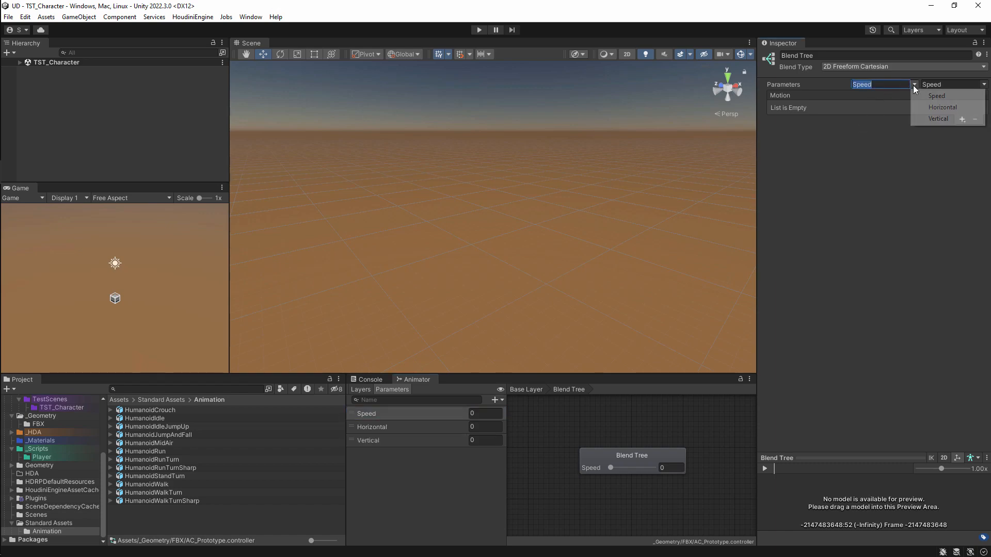
pyautogui.click(950, 106)
pyautogui.click(984, 84)
pyautogui.click(973, 118)
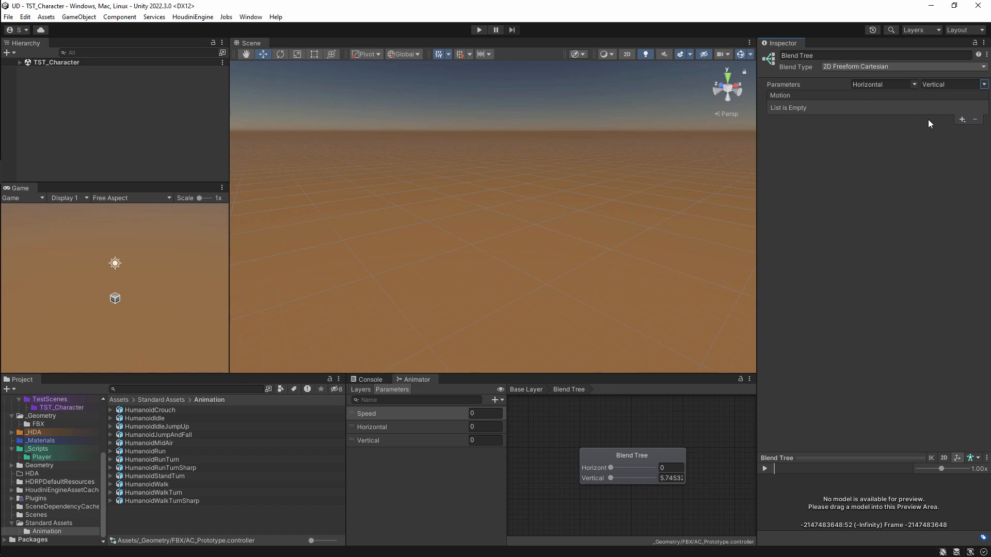
# Add two empty motion fields to the blend tree's motion list
pyautogui.click(961, 120)
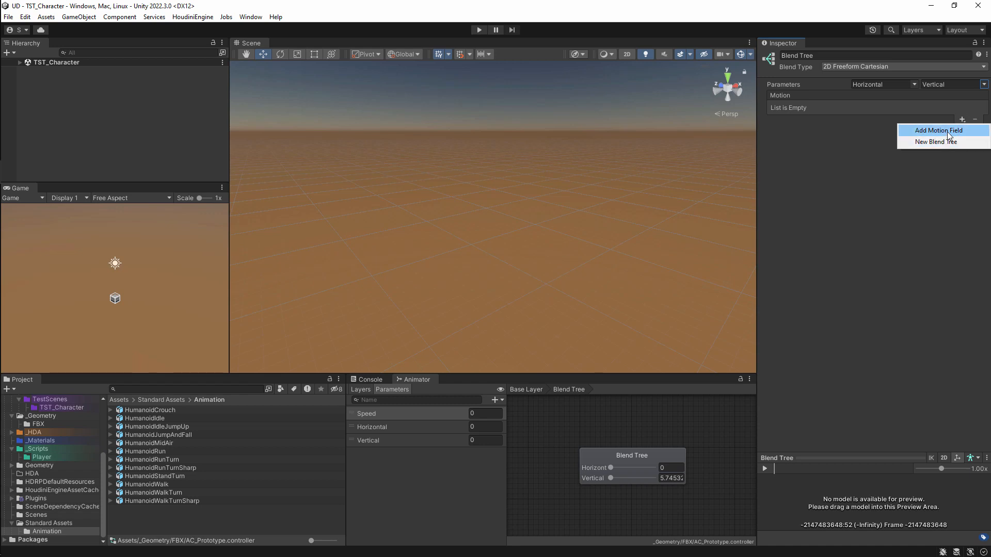
pyautogui.click(954, 131)
pyautogui.click(961, 120)
pyautogui.click(954, 131)
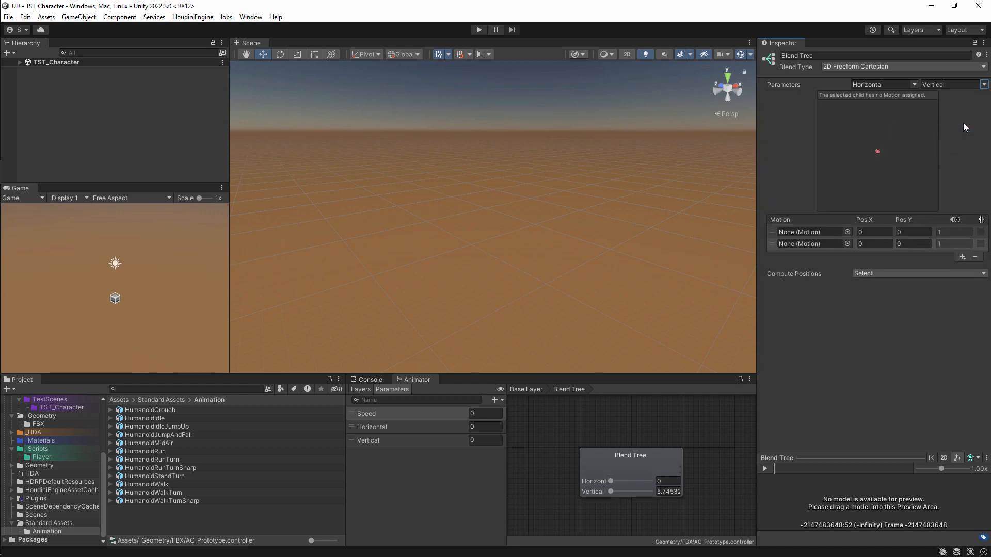
# Add a third empty motion field to the blend tree's motion list
pyautogui.click(962, 256)
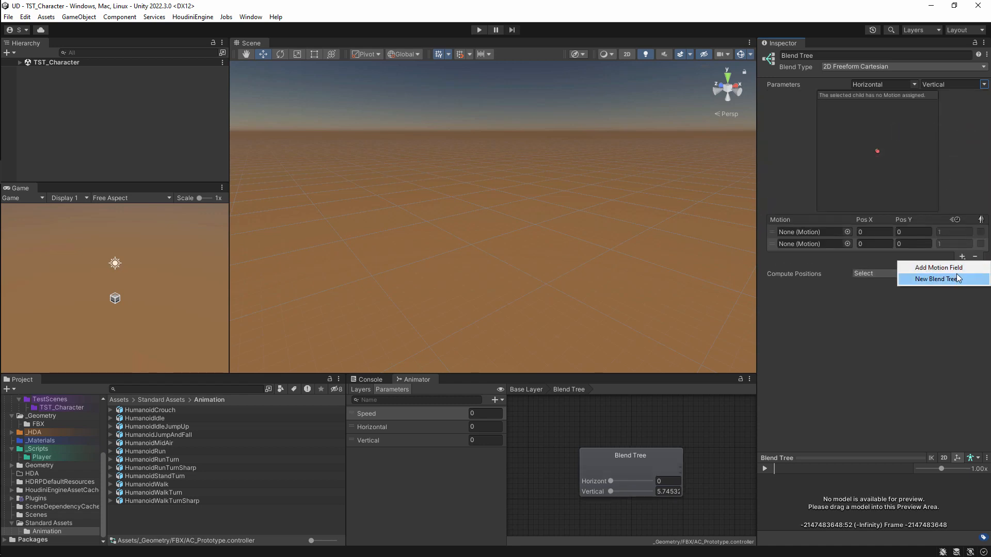
pyautogui.click(937, 267)
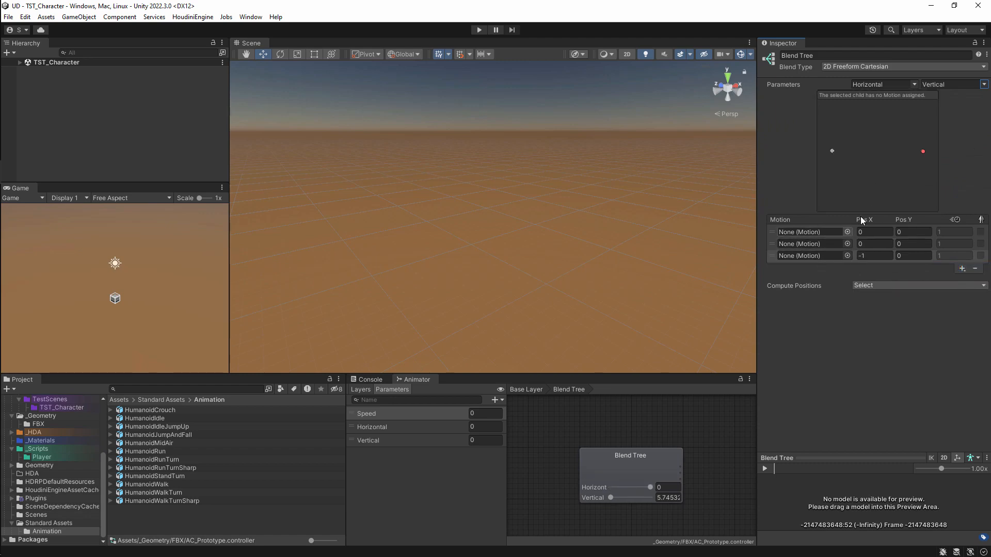
# Switch the blend type to 1D and back to 2D Freeform Cartesian
pyautogui.click(953, 66)
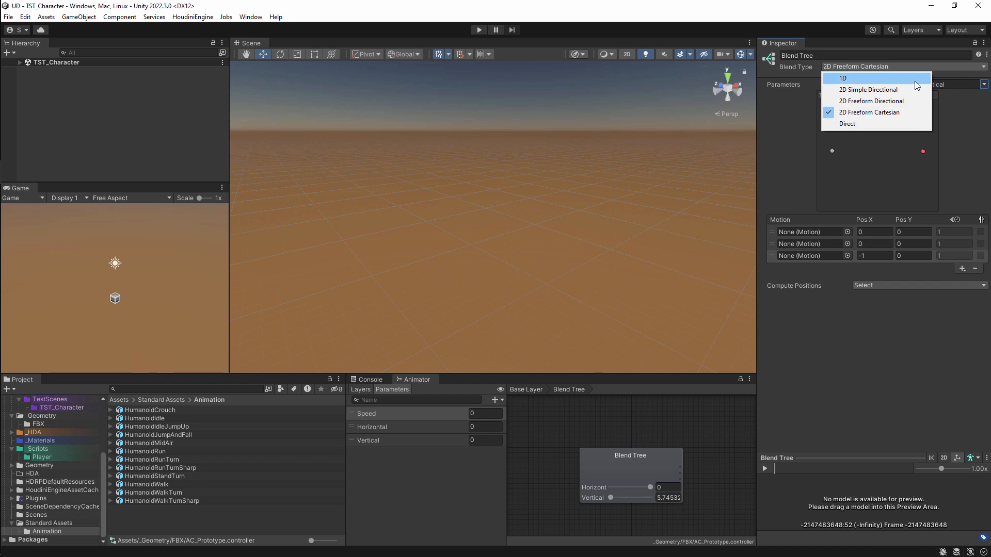
pyautogui.click(914, 82)
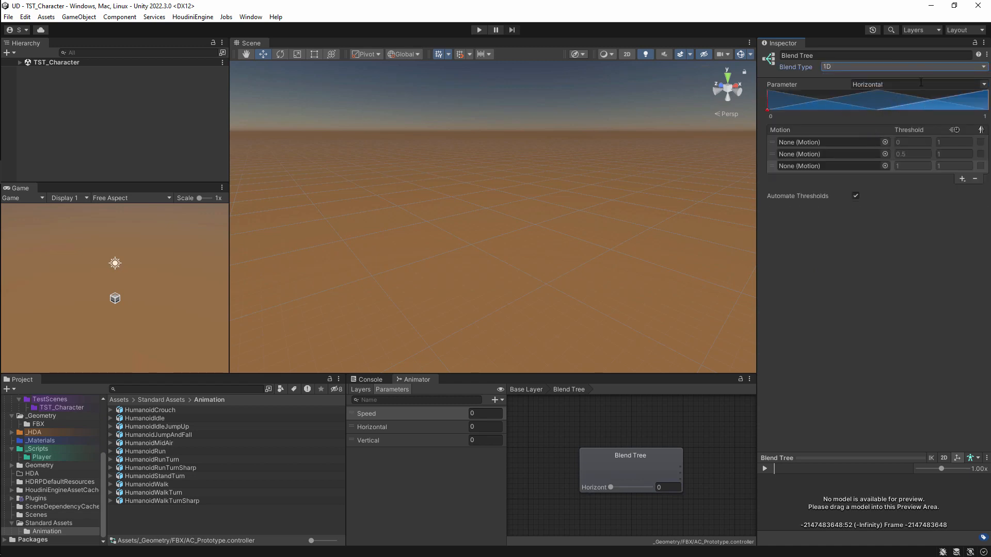
pyautogui.click(923, 67)
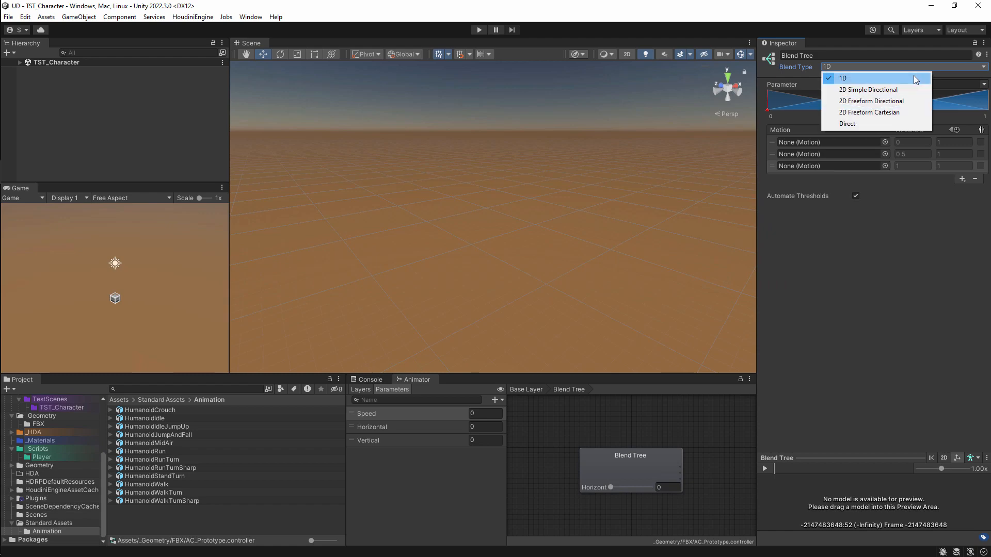
pyautogui.click(883, 112)
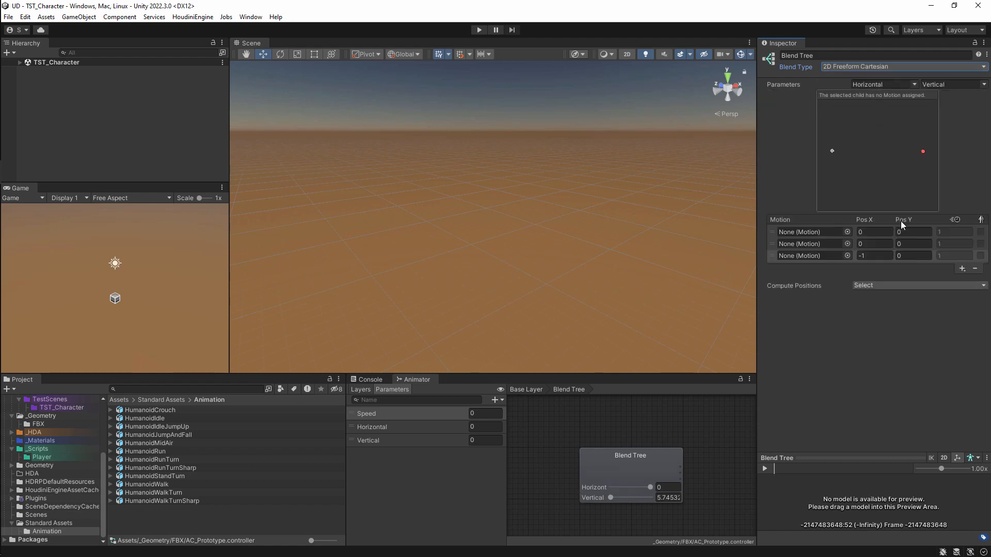
# Add six more empty motion fields to the blend tree, making nine in total
pyautogui.click(962, 269)
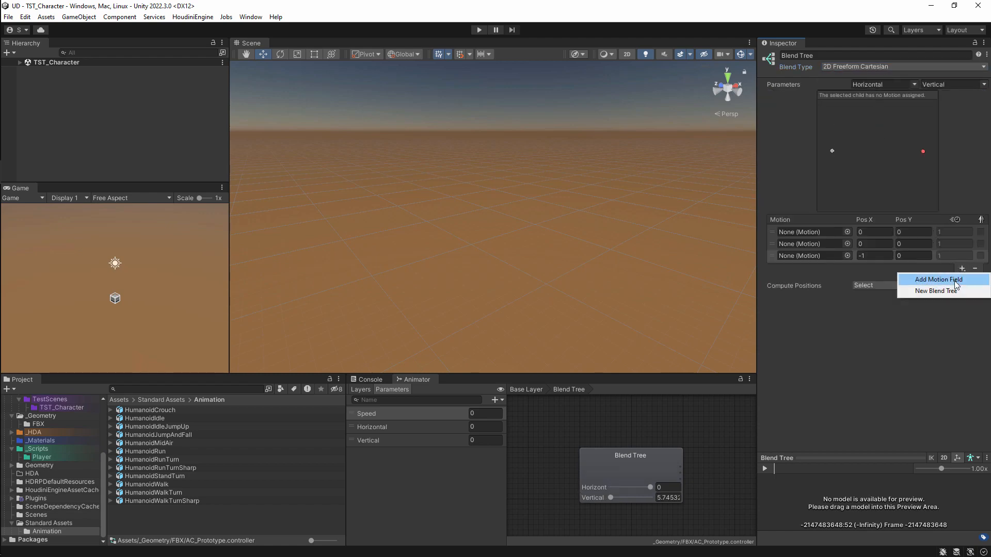
pyautogui.click(963, 279)
pyautogui.click(962, 281)
pyautogui.click(954, 292)
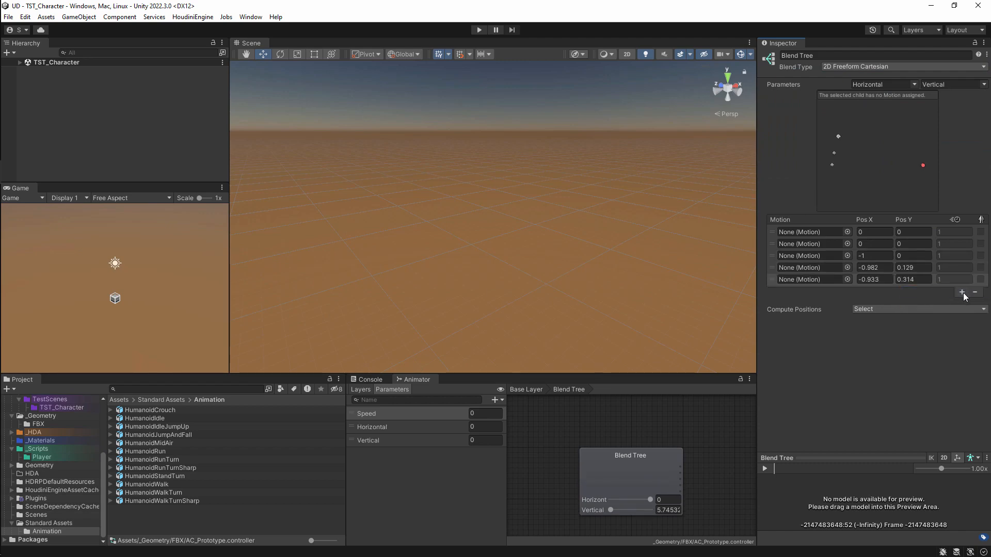
pyautogui.click(963, 292)
pyautogui.click(952, 303)
pyautogui.click(960, 303)
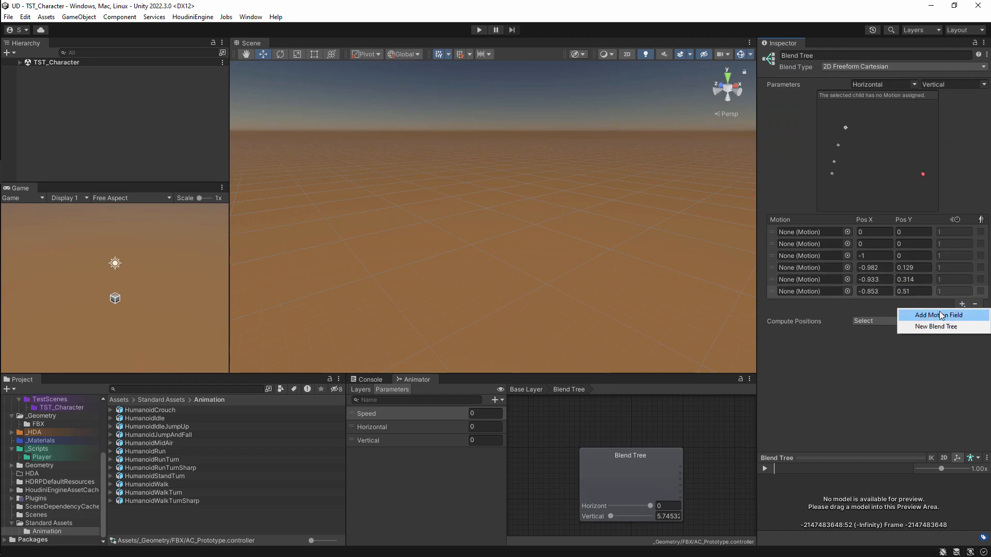
pyautogui.click(942, 315)
pyautogui.click(962, 316)
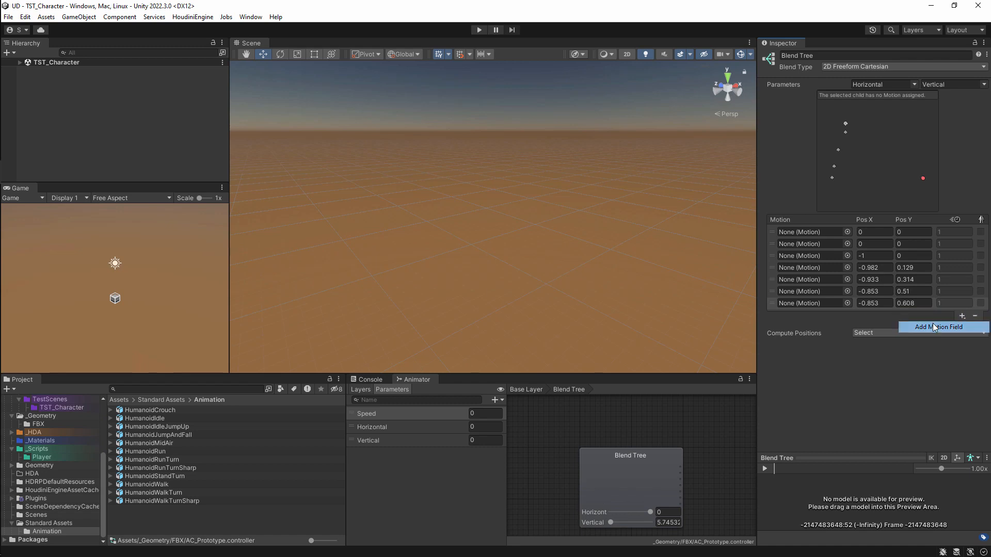
pyautogui.click(933, 325)
pyautogui.click(962, 327)
pyautogui.click(919, 339)
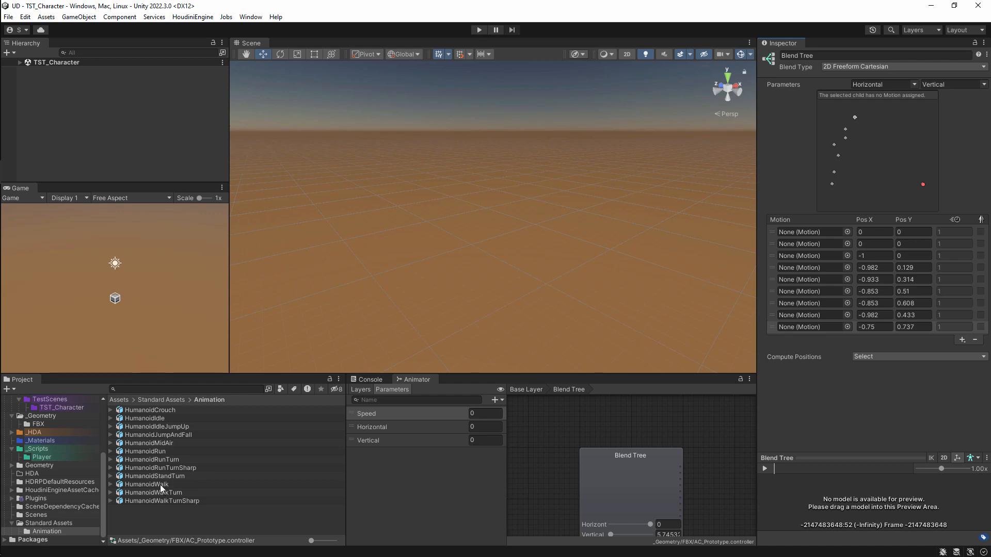
# Try to assign HumanoidWalk to the blend tree's first motion field
pyautogui.moveTo(160, 484); pyautogui.dragTo(806, 233)
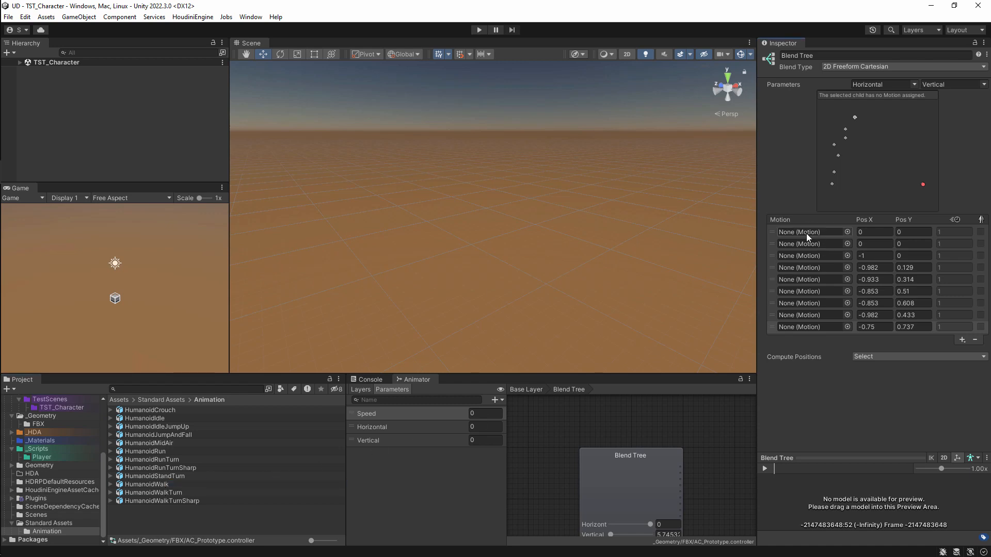
pyautogui.click(847, 232)
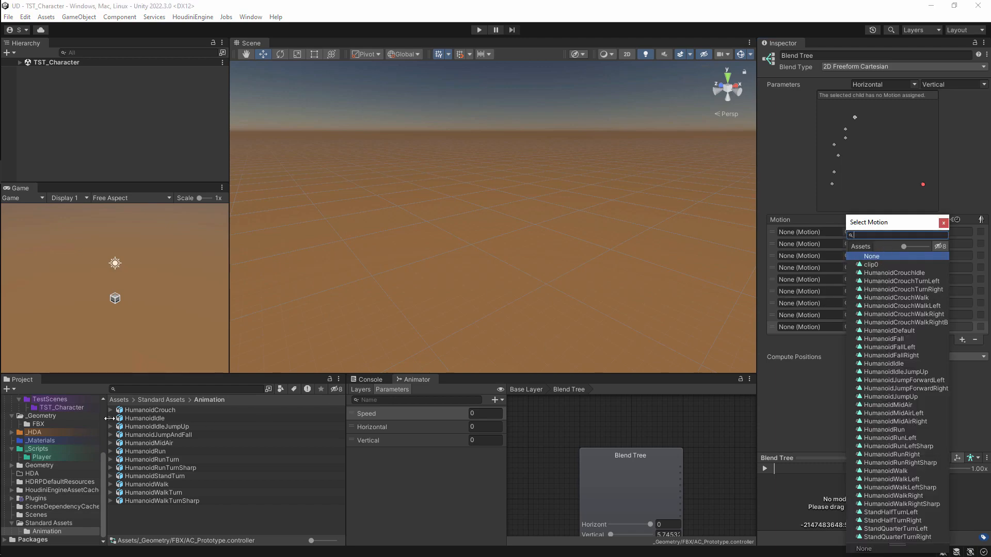
pyautogui.click(37, 381)
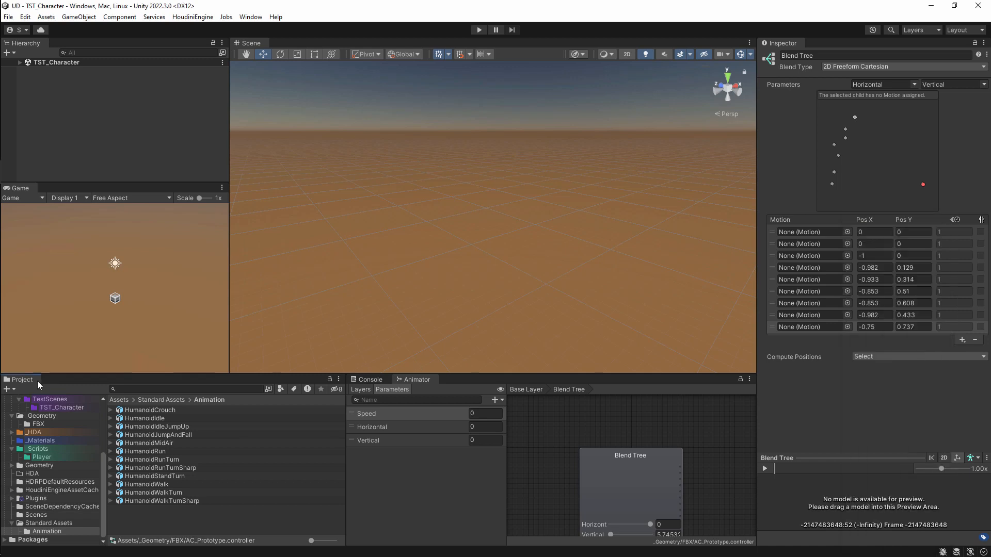
# Dock the Project window between the Scene view and the Inspector and widen it
pyautogui.moveTo(37, 381); pyautogui.dragTo(704, 229)
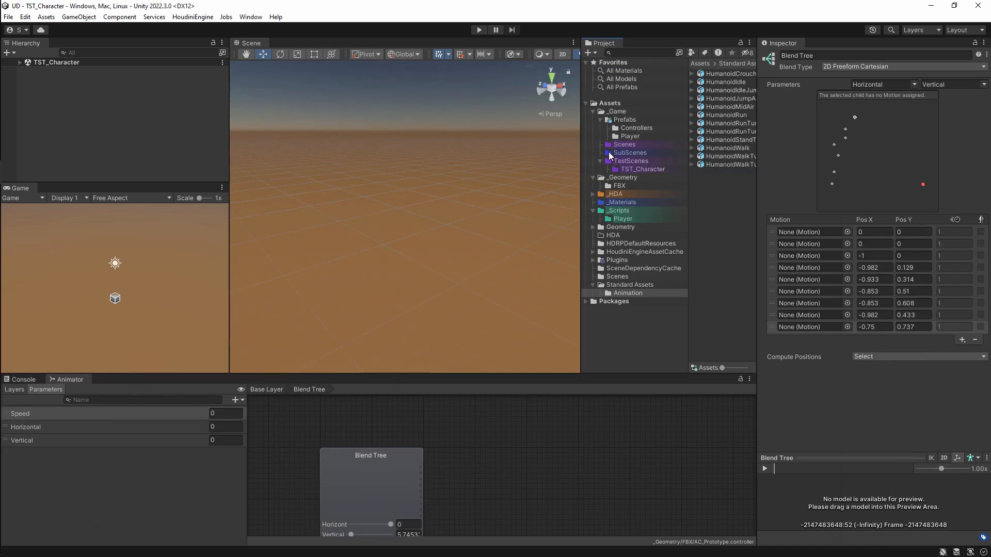
pyautogui.moveTo(578, 155); pyautogui.dragTo(501, 155)
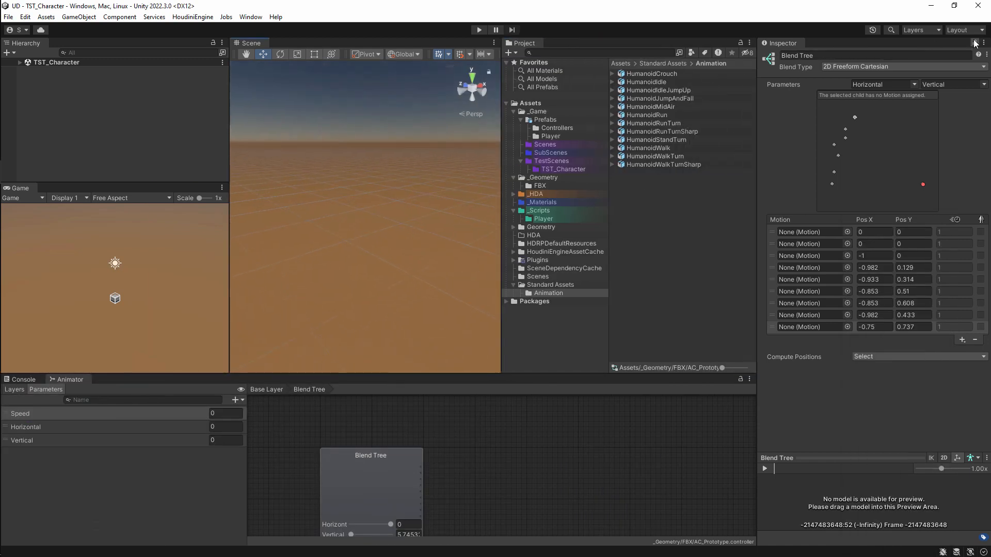
# Filter the project assets to animation clips and assign HumanoidWalk and HumanoidRun to the first two motion fields
pyautogui.click(693, 52)
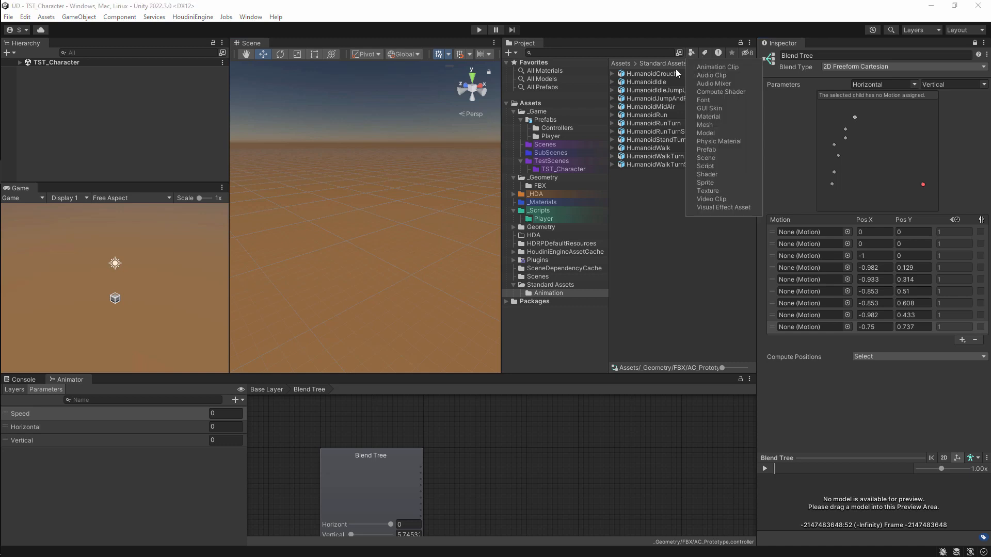
pyautogui.click(717, 67)
pyautogui.click(741, 44)
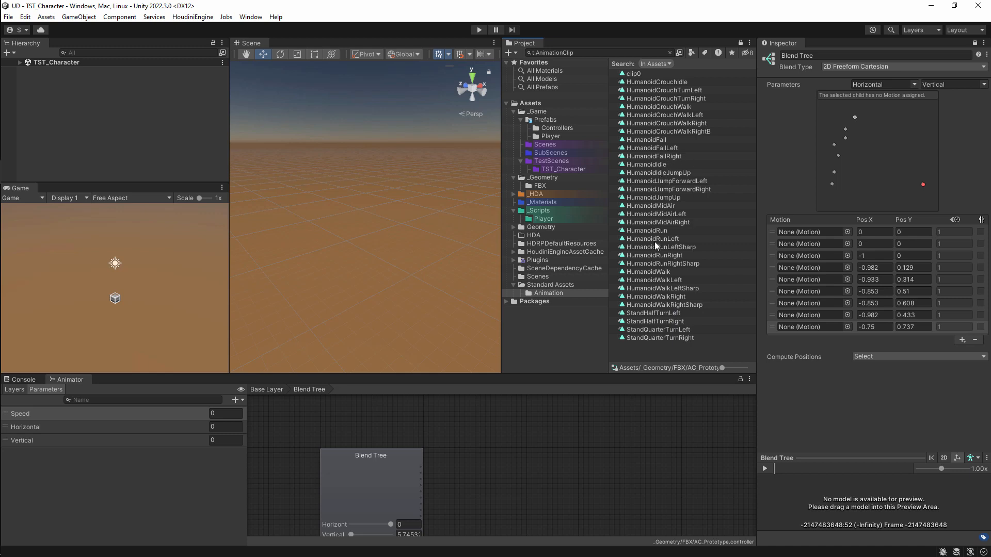
pyautogui.moveTo(651, 271); pyautogui.dragTo(821, 232)
pyautogui.moveTo(659, 230); pyautogui.dragTo(805, 244)
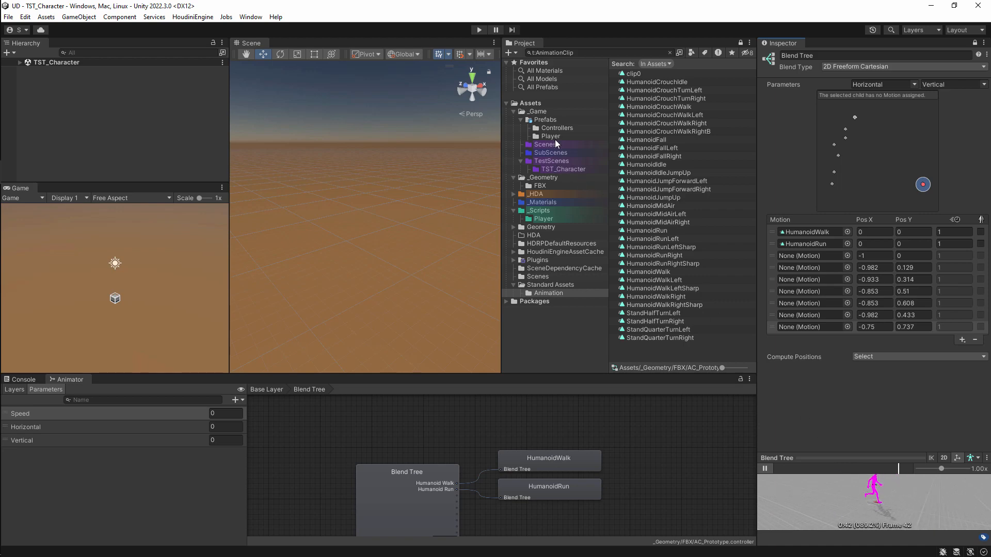
# Use the CHAR_PROTOTYPE_000 model from the FBX folder as the blend tree's preview model and enlarge the preview area
pyautogui.click(542, 184)
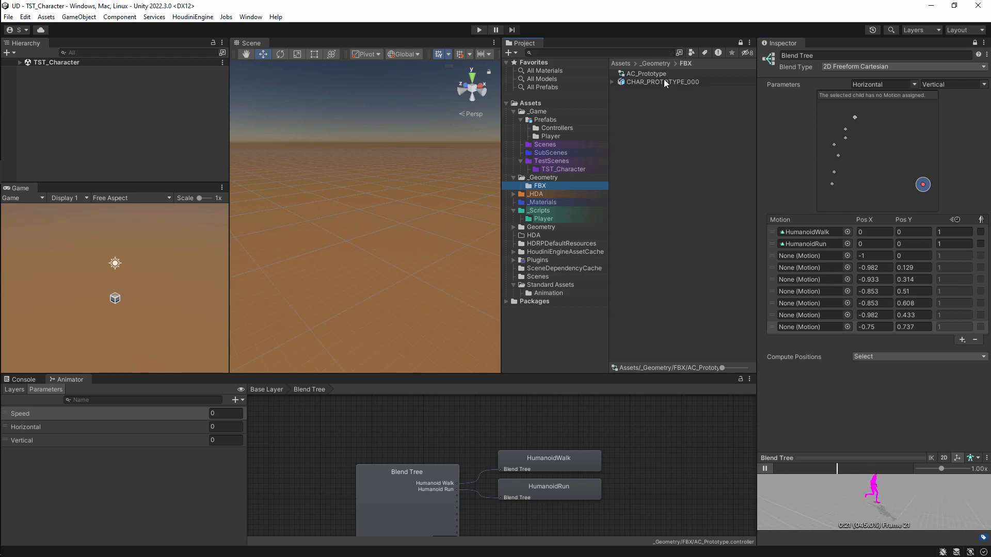
pyautogui.moveTo(661, 83); pyautogui.dragTo(882, 490)
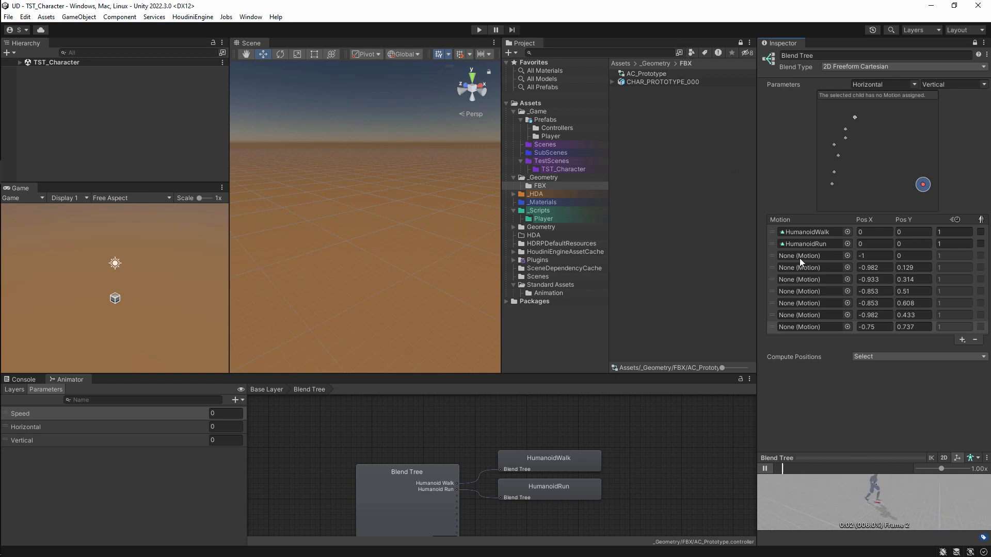
pyautogui.moveTo(872, 457); pyautogui.dragTo(871, 414)
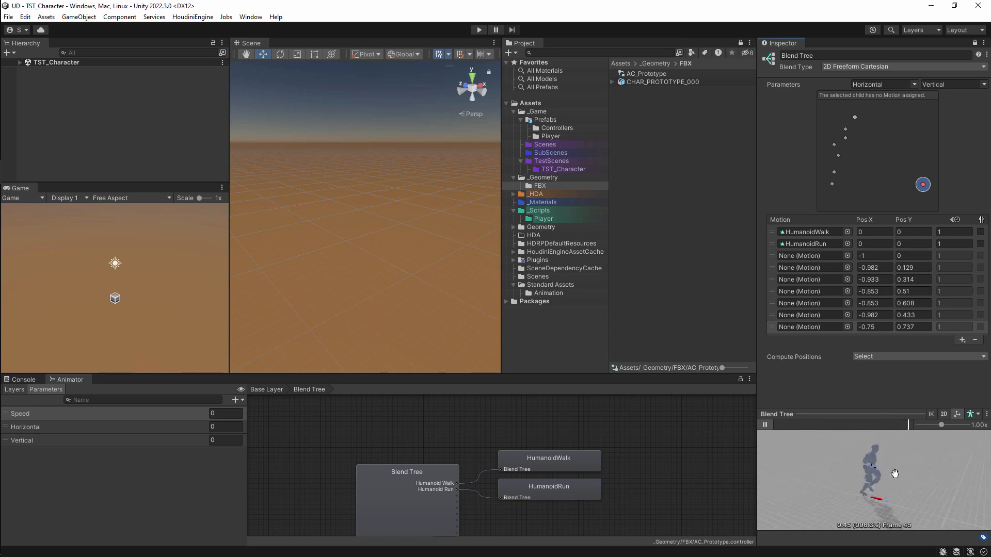
# Filter for animation clips and assign StandQuarterTurnLeft, StandHalfTurnLeft, StandQuarterTurnRight and StandHalfTurnRight, in that order, to the third through sixth motion fields
pyautogui.click(692, 52)
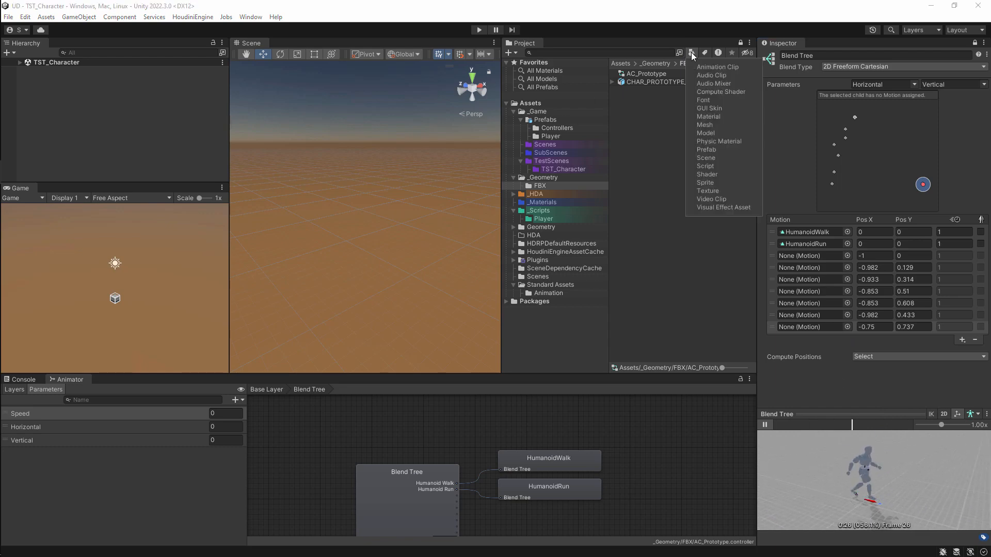
pyautogui.click(717, 67)
pyautogui.click(688, 353)
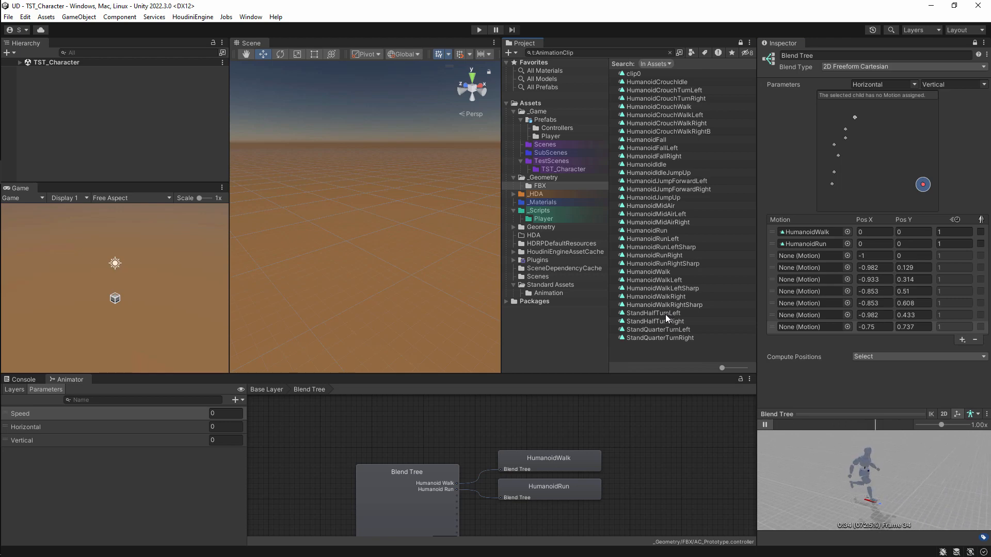
pyautogui.moveTo(804, 281); pyautogui.dragTo(807, 255)
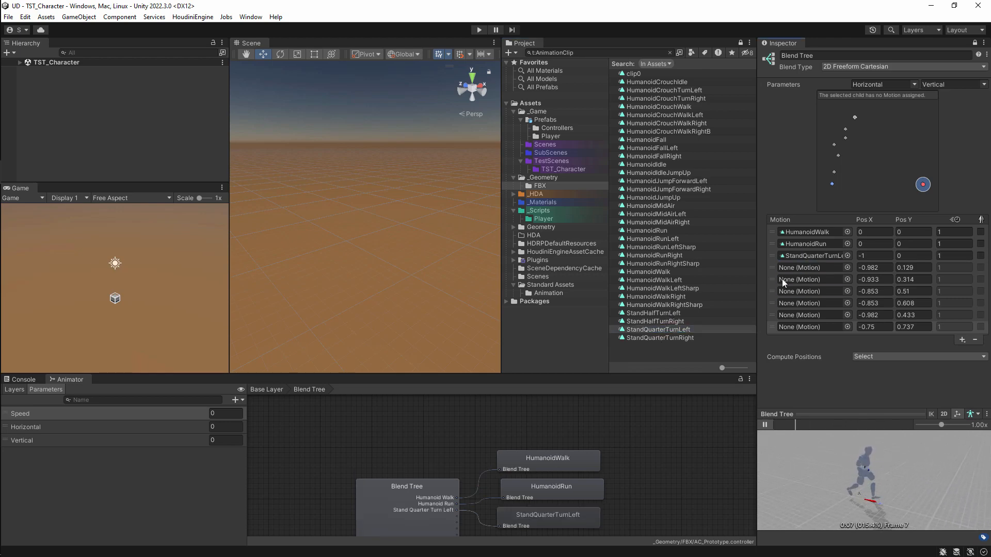
pyautogui.moveTo(668, 313); pyautogui.dragTo(802, 271)
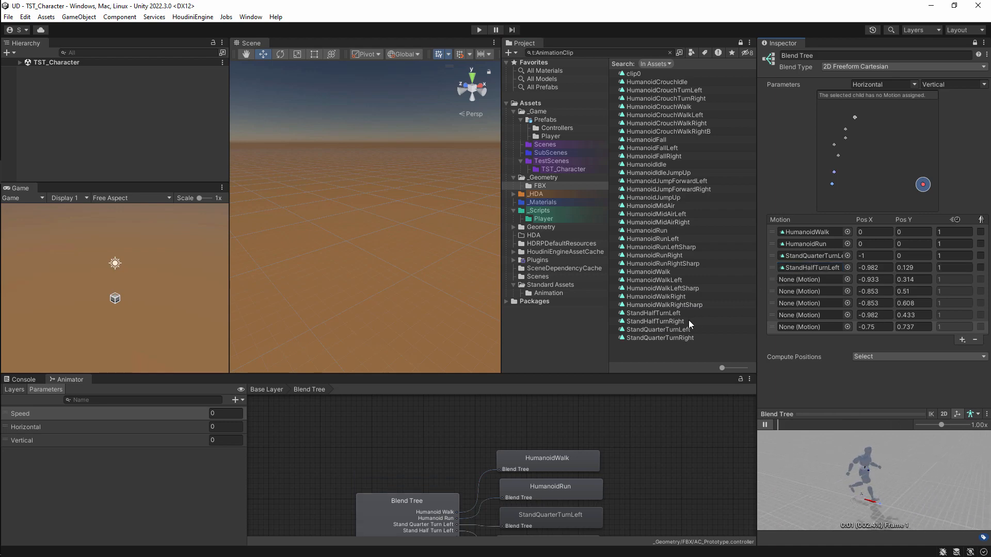
pyautogui.moveTo(662, 341); pyautogui.dragTo(797, 281)
pyautogui.moveTo(671, 320); pyautogui.dragTo(807, 290)
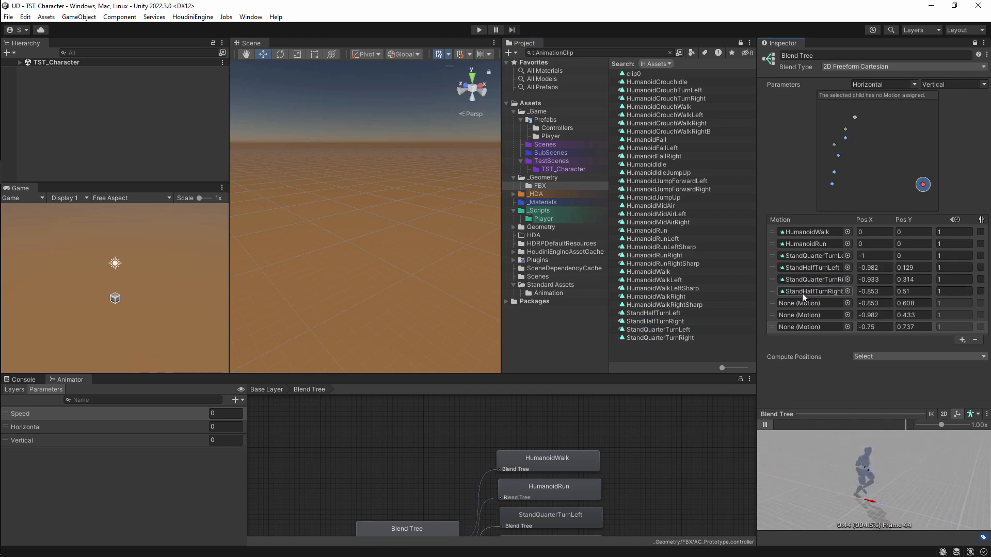
# Compute the positions of the assigned walk, run and standing-turn motions from Speed And Angular Speed
pyautogui.click(895, 356)
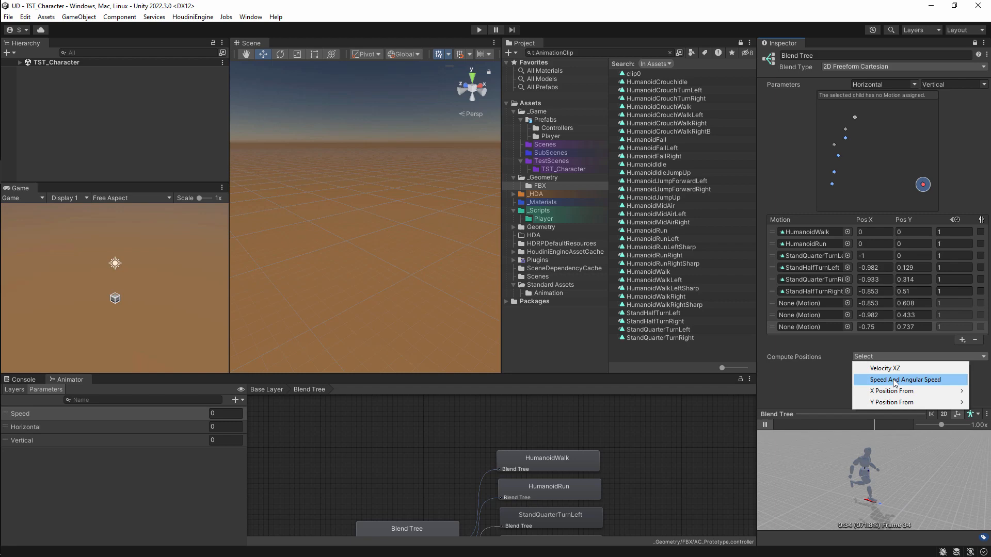
pyautogui.click(894, 381)
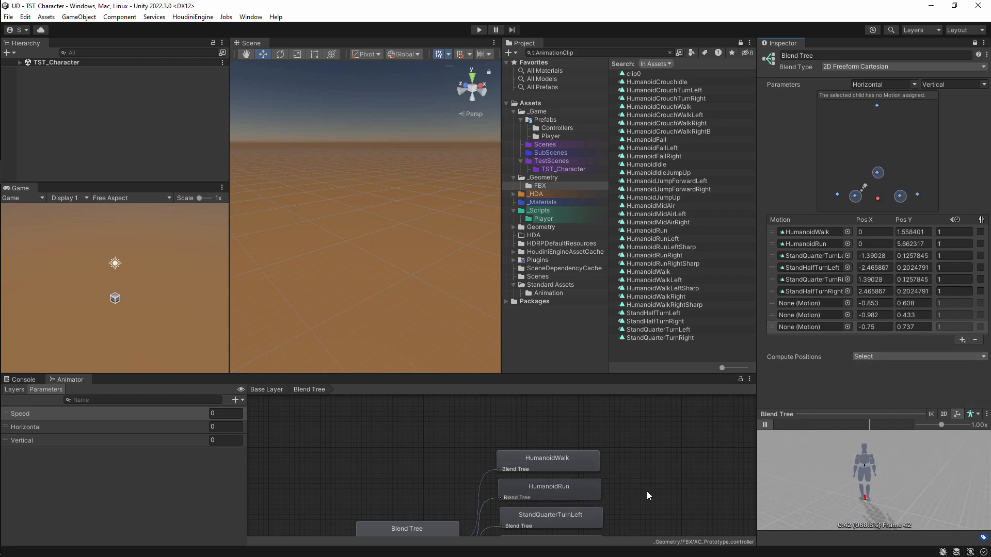
# Preview the blend at Horizontal about 2.466 and Vertical 4.12, and examine the influence of the HumanoidRun and HumanoidWalk motions
pyautogui.moveTo(648, 526); pyautogui.dragTo(652, 426, button='middle')
pyautogui.moveTo(413, 499)
pyautogui.mouseDown()
pyautogui.moveTo(376, 488)
pyautogui.moveTo(435, 492)
pyautogui.moveTo(401, 509)
pyautogui.moveTo(420, 509)
pyautogui.mouseUp()
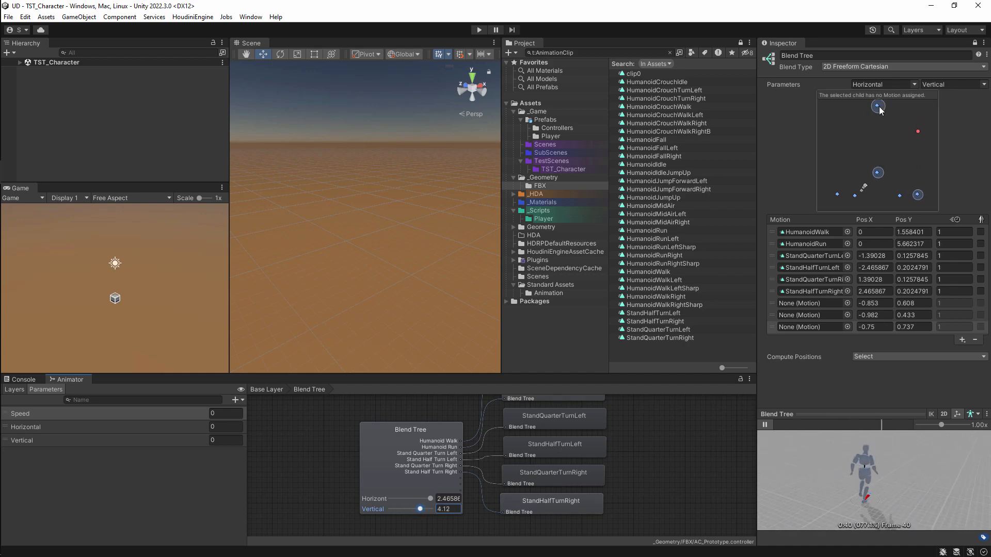
pyautogui.click(808, 243)
pyautogui.click(813, 233)
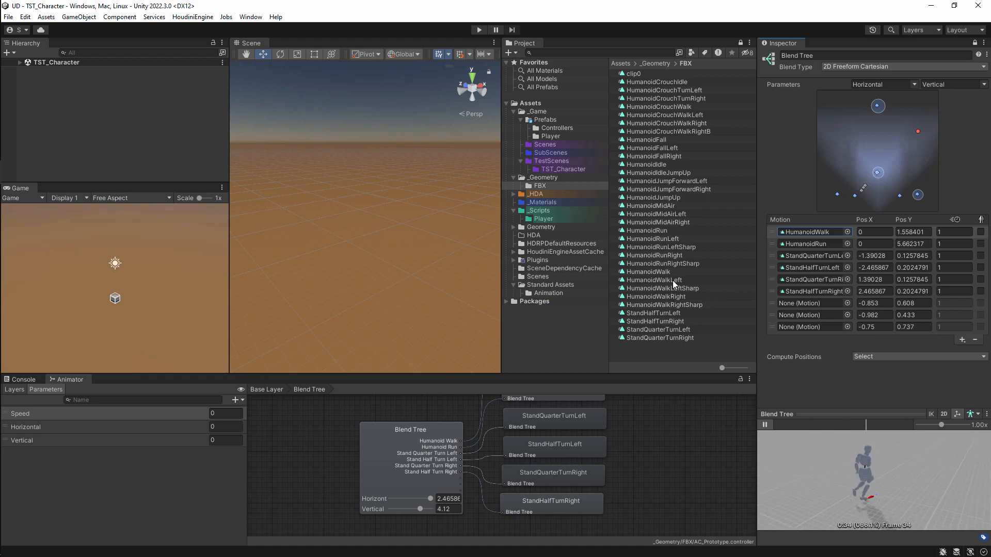
# Assign HumanoidWalkLeftSharp, HumanoidWalkLeft and HumanoidWalkRightSharp to the three empty motion fields, and HumanoidWalkRight to a new tenth field
pyautogui.moveTo(671, 288); pyautogui.dragTo(800, 308)
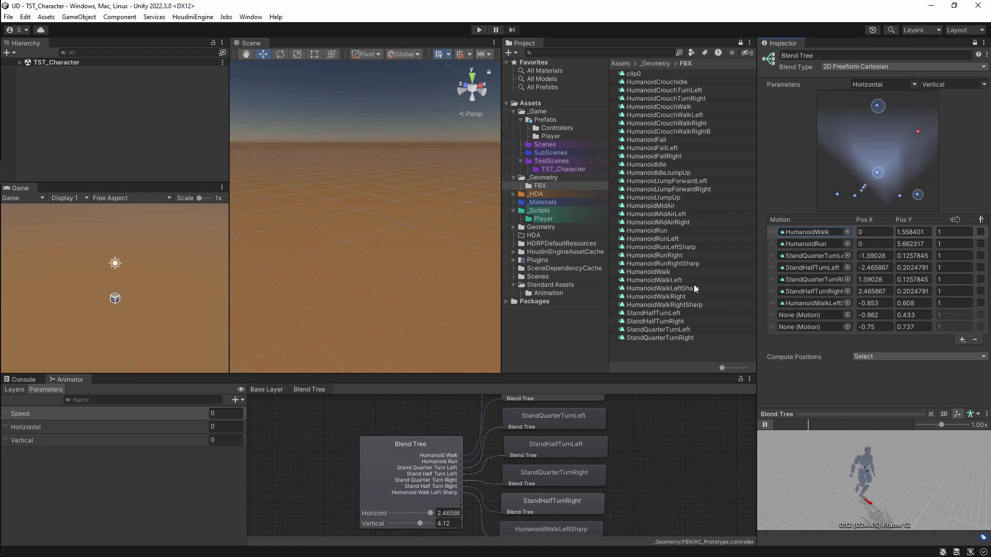
pyautogui.moveTo(671, 283); pyautogui.dragTo(805, 315)
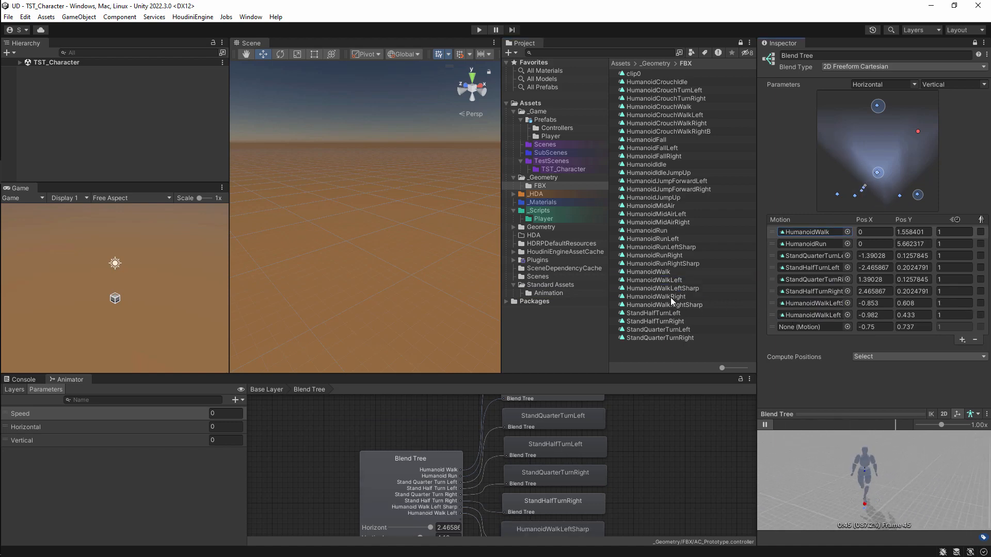
pyautogui.moveTo(665, 305); pyautogui.dragTo(842, 329)
pyautogui.click(962, 340)
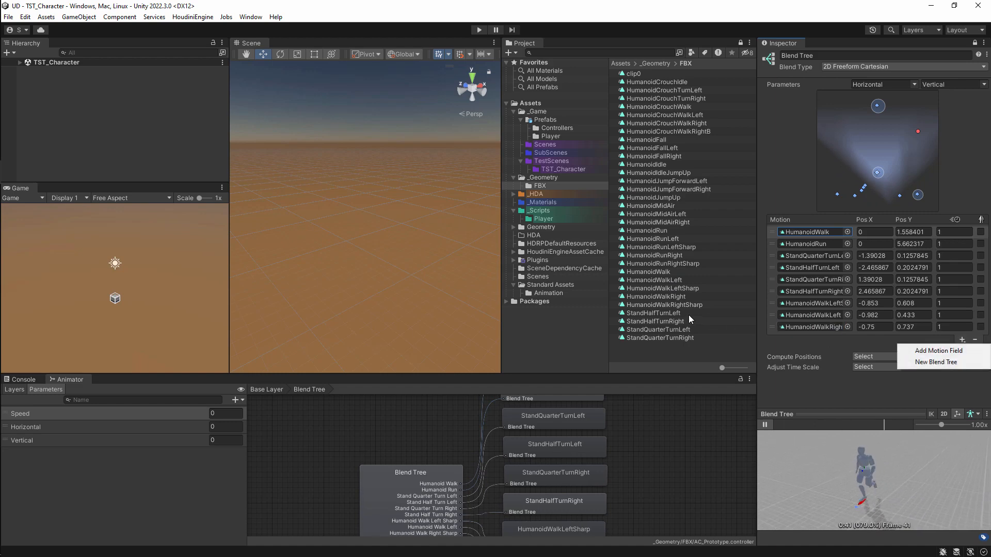
pyautogui.moveTo(655, 296); pyautogui.dragTo(815, 339)
# Recompute all ten motion positions from Speed And Angular Speed
pyautogui.click(873, 368)
pyautogui.click(887, 391)
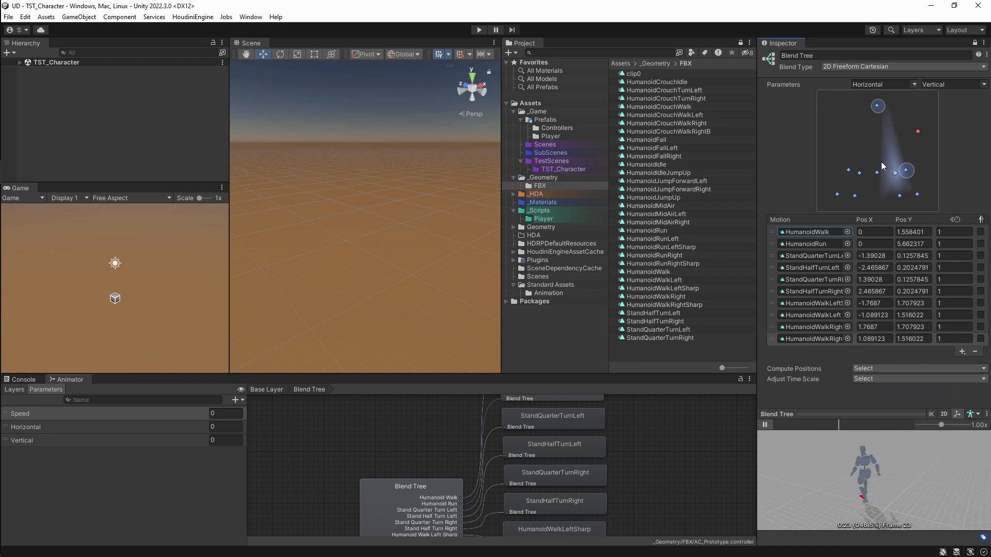
# Preview the blend at Horizontal about 1.57 and Vertical about 2.13
pyautogui.moveTo(701, 457); pyautogui.dragTo(705, 396, button='middle')
pyautogui.moveTo(435, 501); pyautogui.dragTo(408, 512)
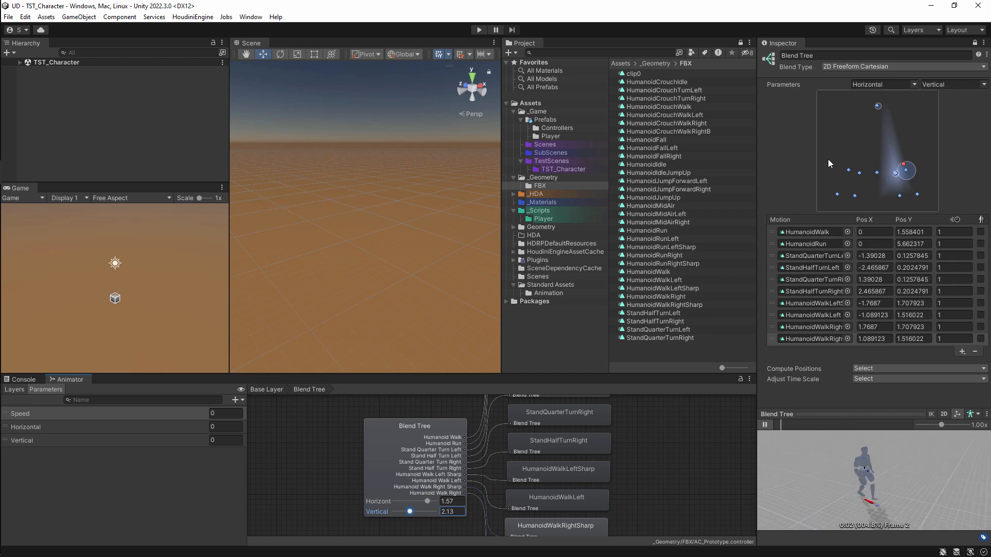
# Add four empty motion fields to the blend tree's motion list
pyautogui.click(962, 352)
pyautogui.click(963, 359)
pyautogui.click(961, 363)
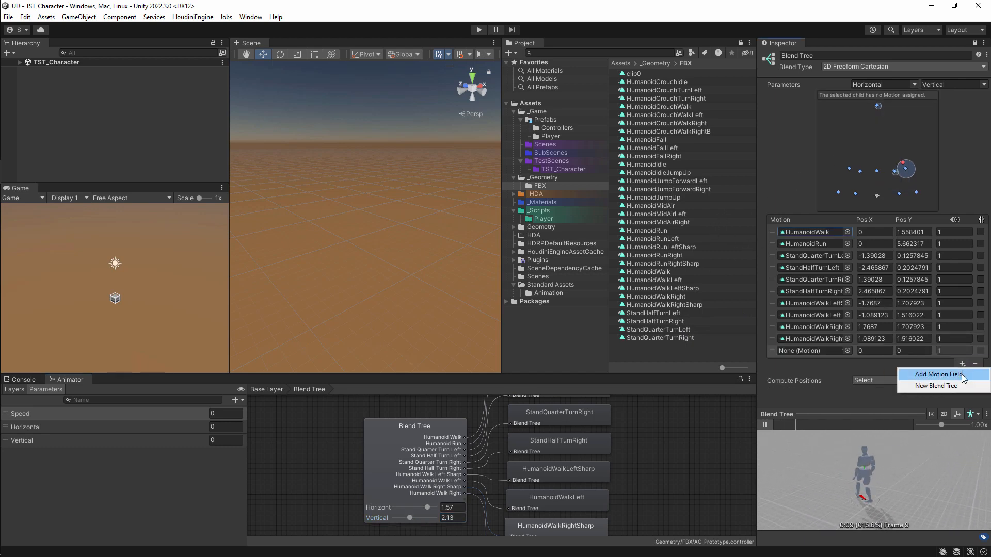
pyautogui.click(961, 374)
pyautogui.click(961, 376)
pyautogui.click(962, 382)
pyautogui.click(955, 387)
pyautogui.click(957, 397)
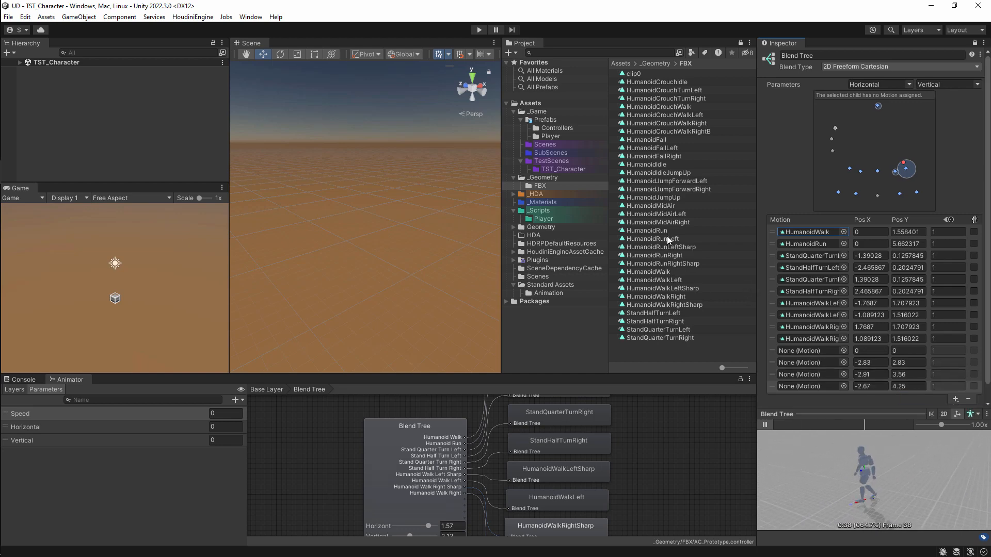
# Assign HumanoidRunLeft, HumanoidRunLeftSharp, HumanoidRunRight and HumanoidRunRightSharp to the four empty motion fields
pyautogui.moveTo(668, 240); pyautogui.dragTo(800, 350)
pyautogui.moveTo(668, 255); pyautogui.dragTo(799, 374)
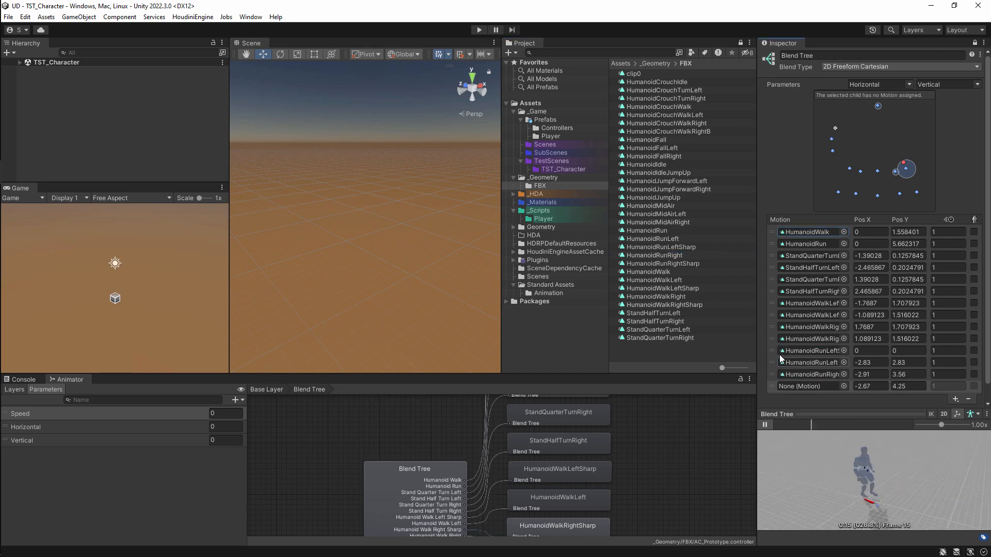
pyautogui.moveTo(660, 262); pyautogui.dragTo(802, 386)
# Widen the Inspector and dock the Project window beside the Console and Animator
pyautogui.moveTo(757, 356); pyautogui.dragTo(723, 351)
pyautogui.moveTo(490, 42); pyautogui.dragTo(26, 460)
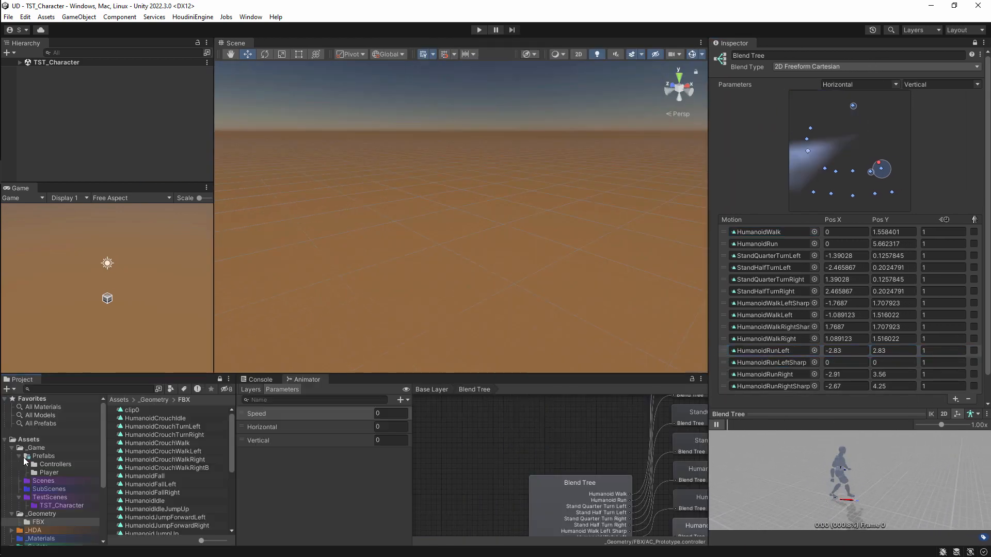
# Recompute the positions of all fourteen motions from Speed And Angular Speed
pyautogui.scroll(-1, 903, 389)
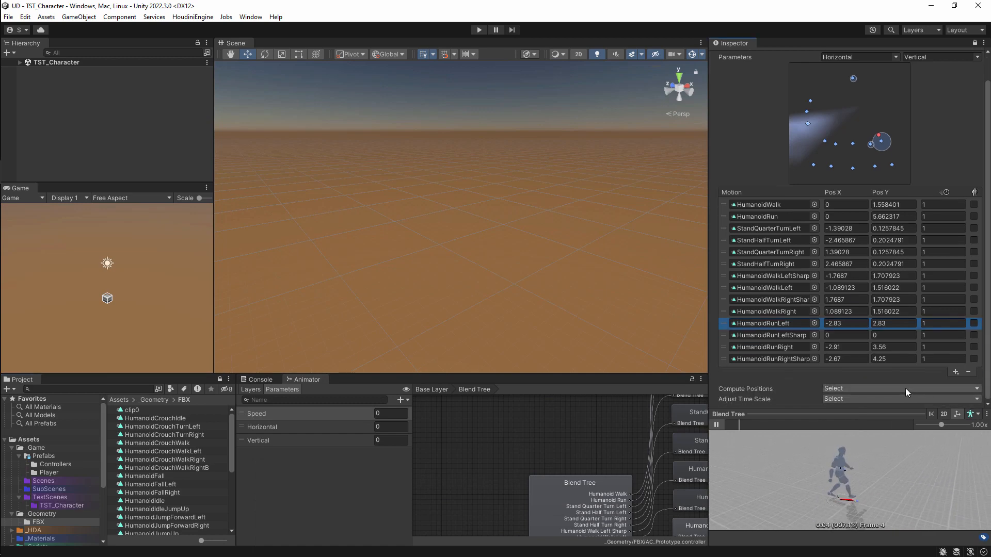
pyautogui.click(901, 389)
pyautogui.click(882, 410)
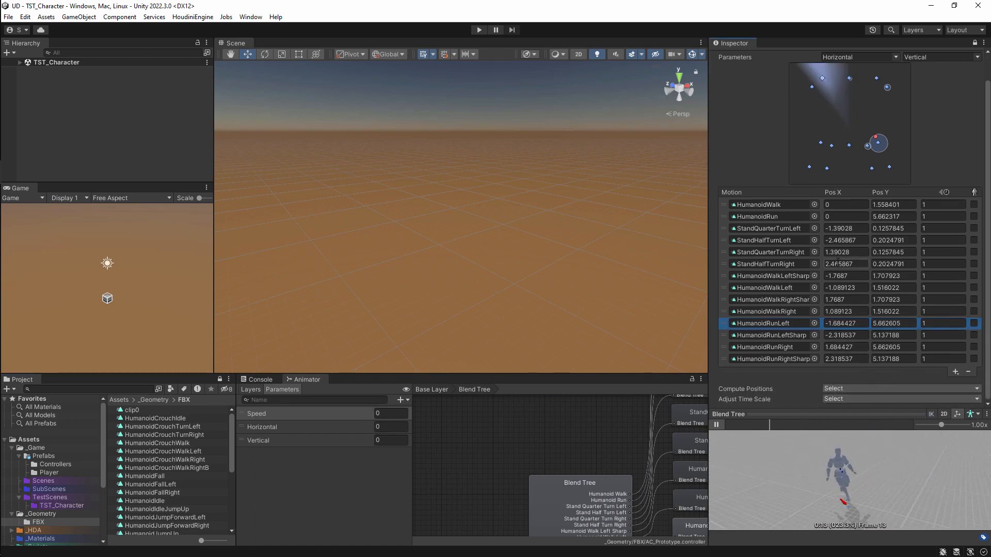
pyautogui.click(842, 390)
pyautogui.click(844, 411)
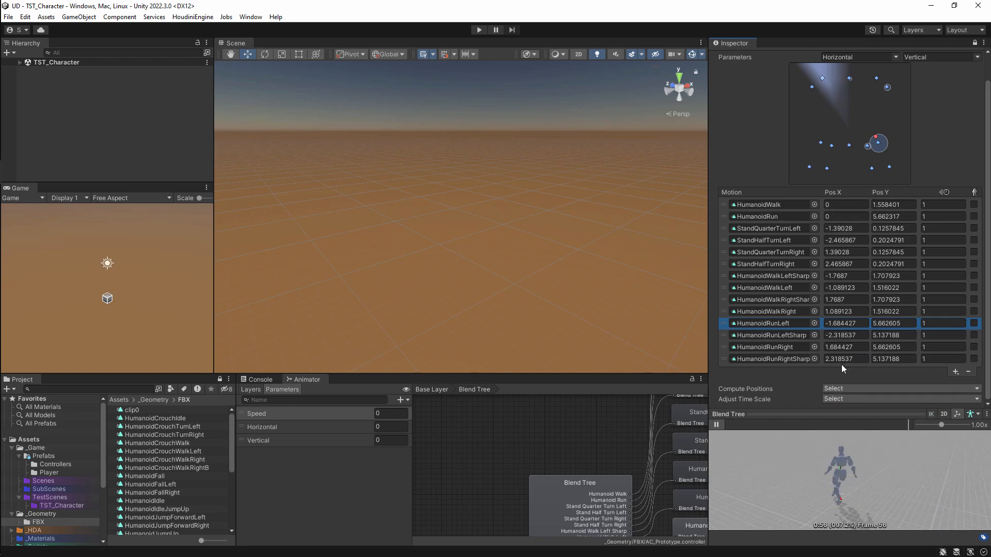
# Preview the fourteen-motion blend at Horizontal about 0.86 and Vertical about 2.79
pyautogui.moveTo(521, 519); pyautogui.dragTo(520, 453, button='middle')
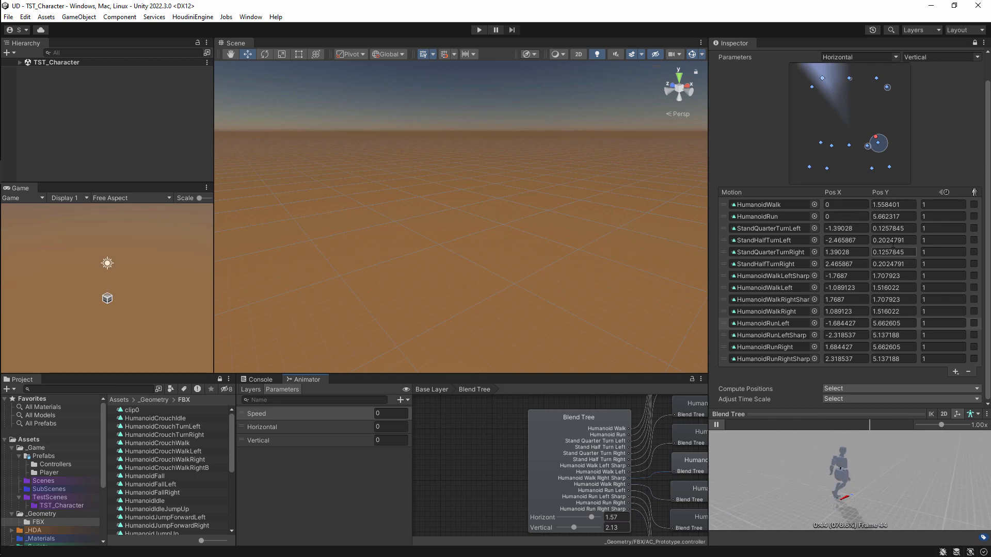
pyautogui.moveTo(593, 518); pyautogui.dragTo(584, 518)
pyautogui.moveTo(576, 528); pyautogui.dragTo(596, 529)
pyautogui.moveTo(585, 517)
pyautogui.mouseDown()
pyautogui.moveTo(593, 517)
pyautogui.moveTo(558, 517)
pyautogui.moveTo(585, 519)
pyautogui.mouseUp()
# Open the SYSPlayer script from the _Scripts/Player folder in Visual Studio
pyautogui.scroll(-5, 50, 485)
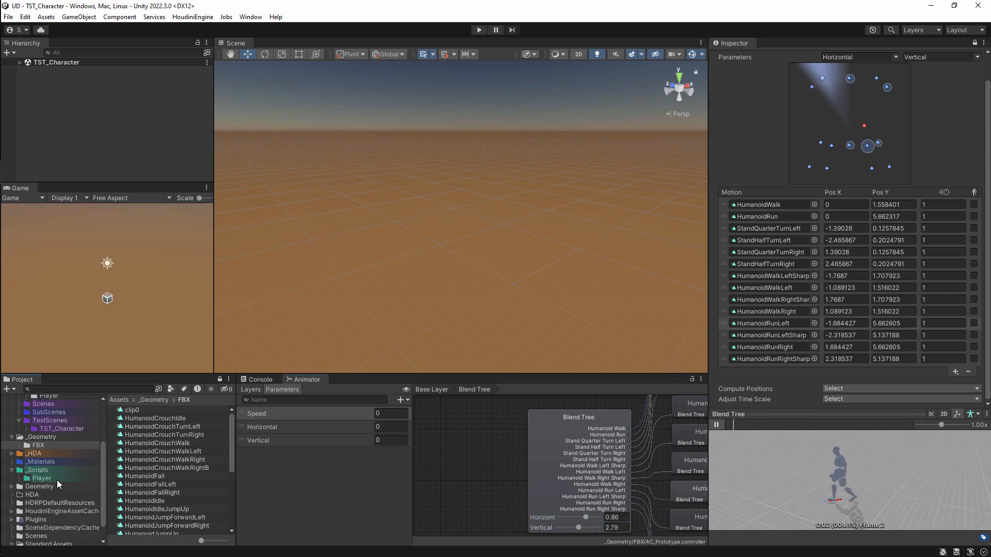
pyautogui.click(42, 479)
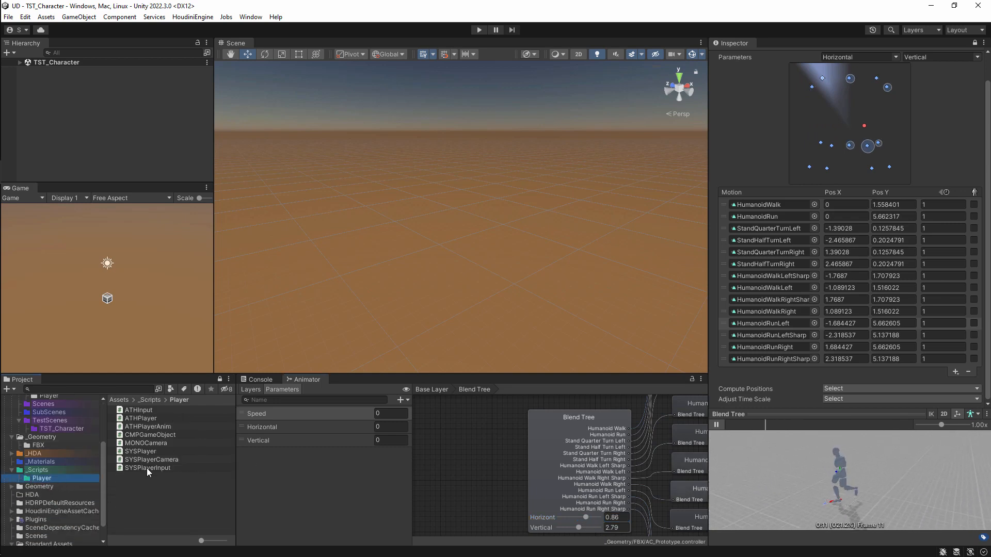
pyautogui.doubleClick(141, 452)
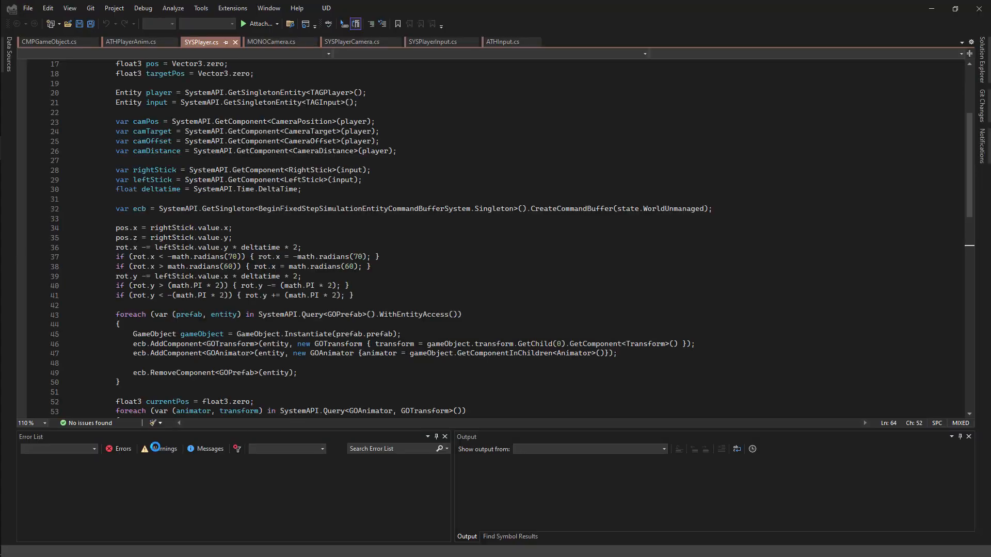
pyautogui.click(532, 315)
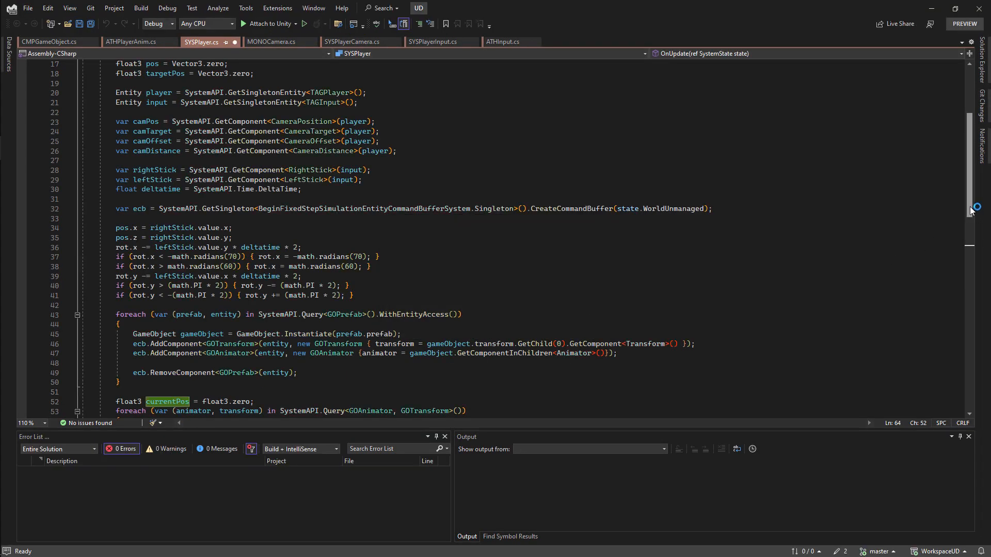
# Add animator.animator.SetFloat("Horizontal", rightStick.value.x); below the Speed call in the GOAnimator foreach loop
pyautogui.scroll(-7, 952, 269)
pyautogui.scroll(-6, 944, 303)
pyautogui.scroll(1, 943, 304)
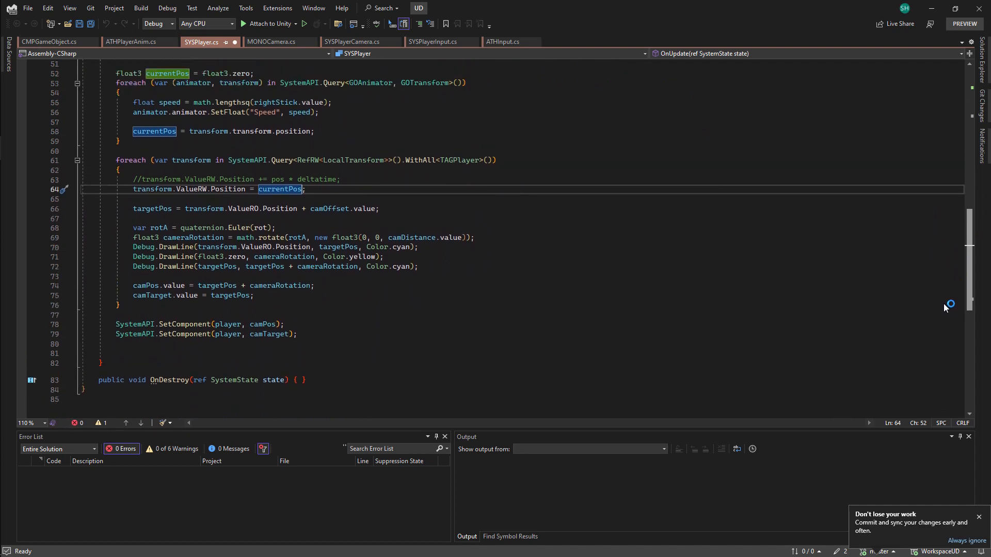
pyautogui.scroll(2, 943, 302)
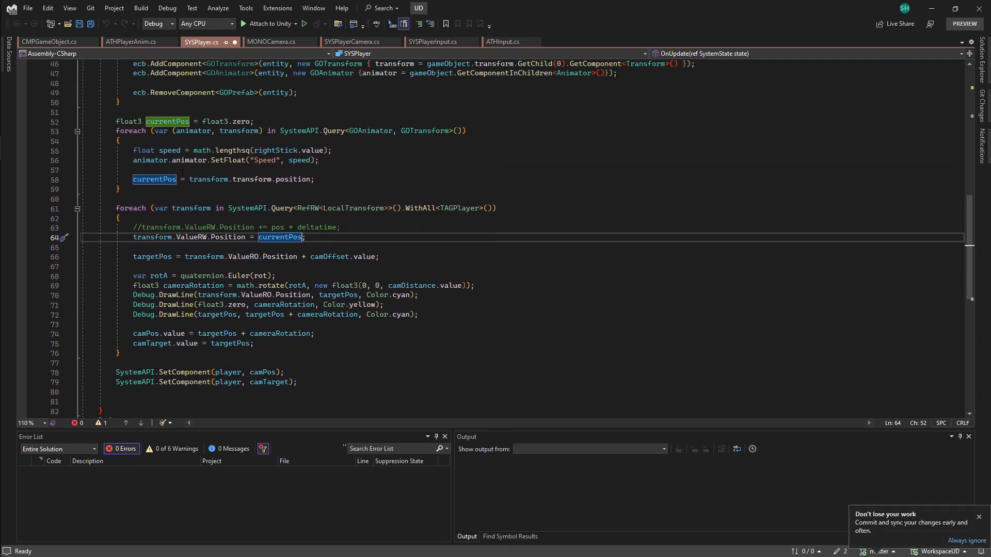
pyautogui.click(266, 169)
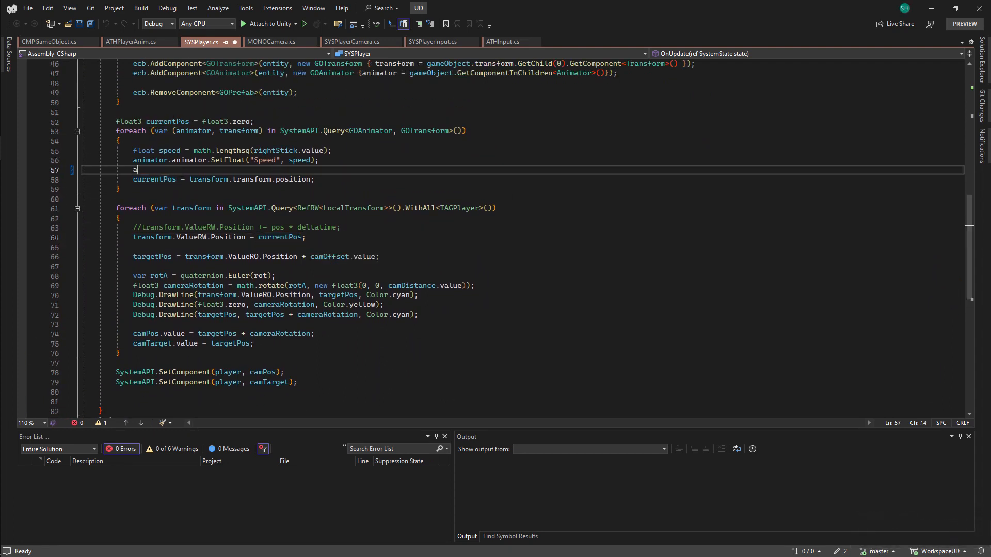
pyautogui.write('animator.animator')
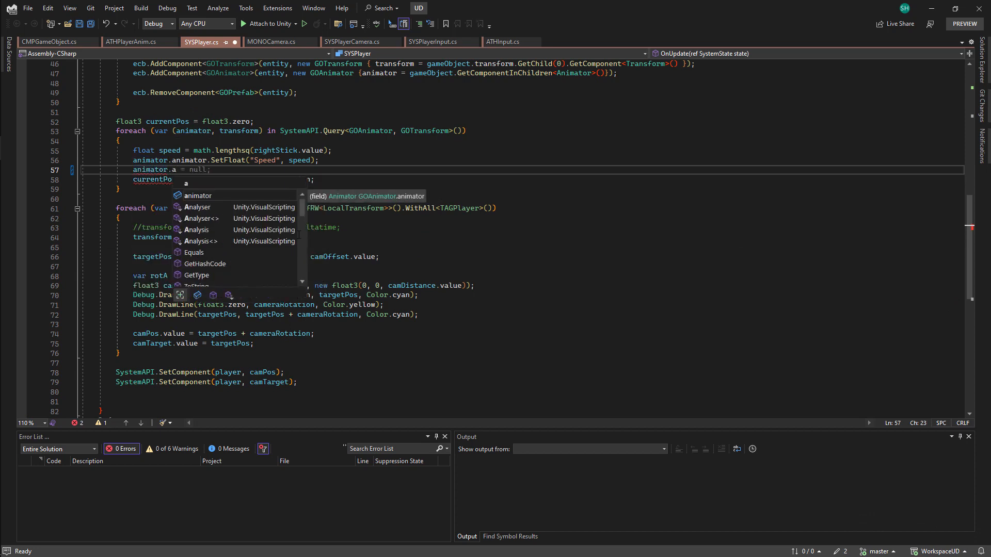
pyautogui.write('.SetFloat')
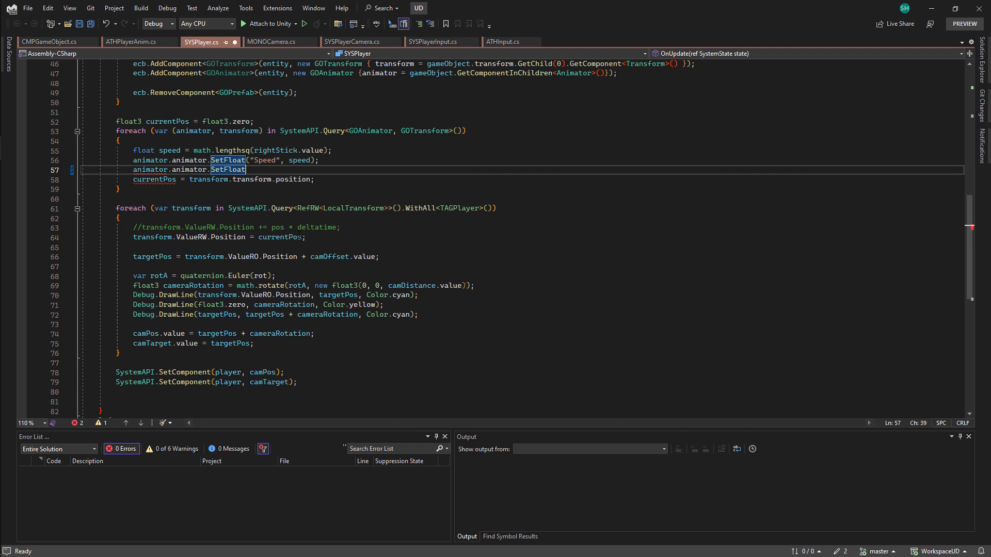
pyautogui.write('()')
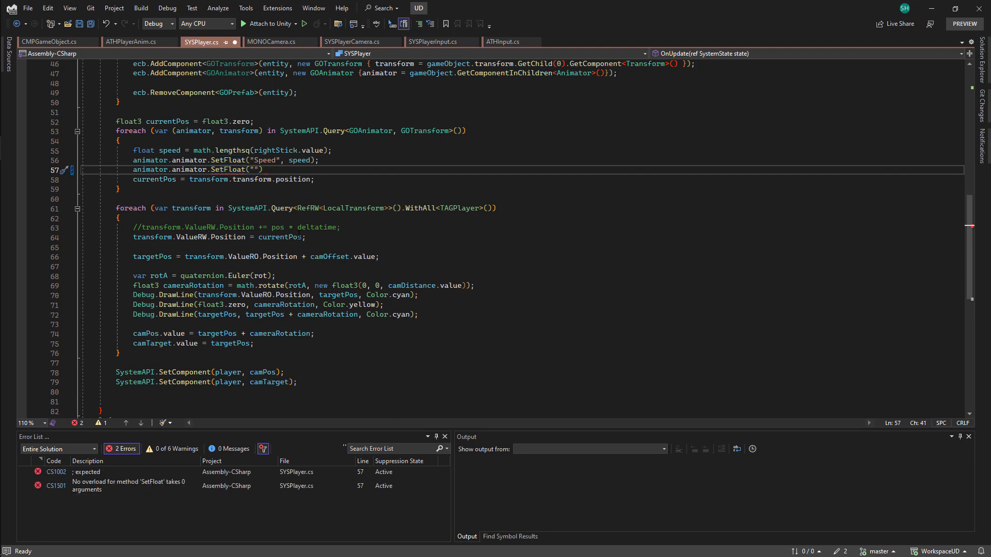
pyautogui.write('"Horizontal", rightStick')
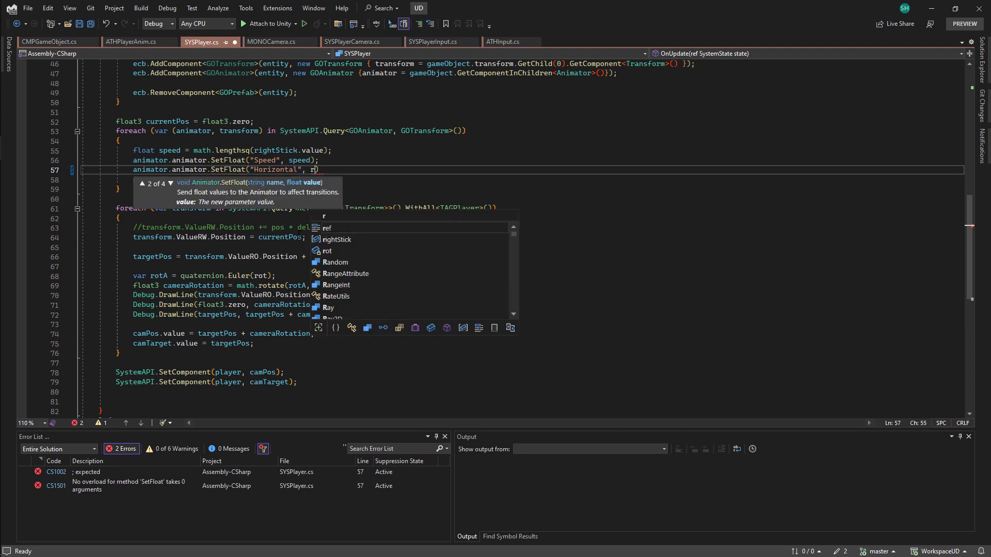
pyautogui.write('.value.x')
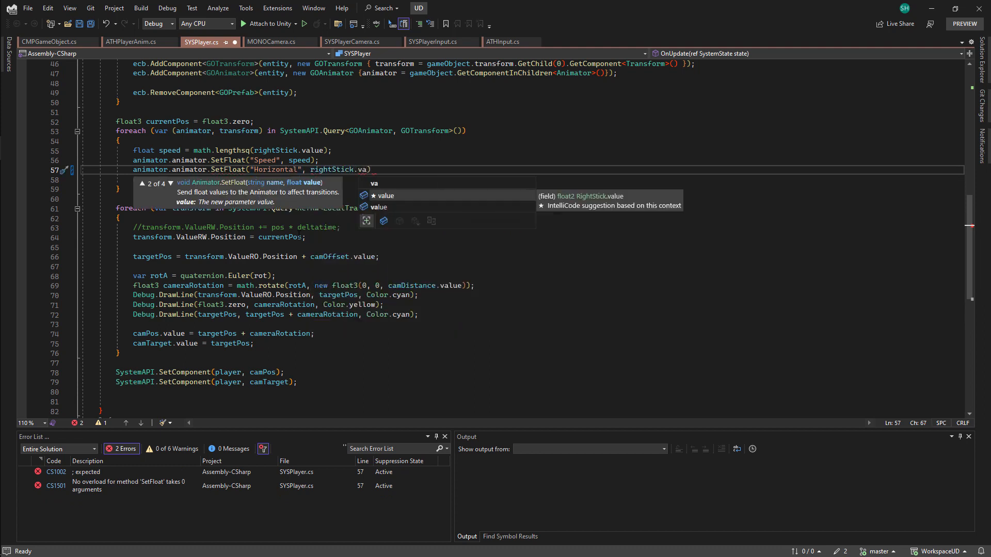
pyautogui.press('Right')
pyautogui.write(';')
# Duplicate the Horizontal SetFloat line directly below itself and align its indentation with the lines above
pyautogui.hotkey('shift', 'Up')
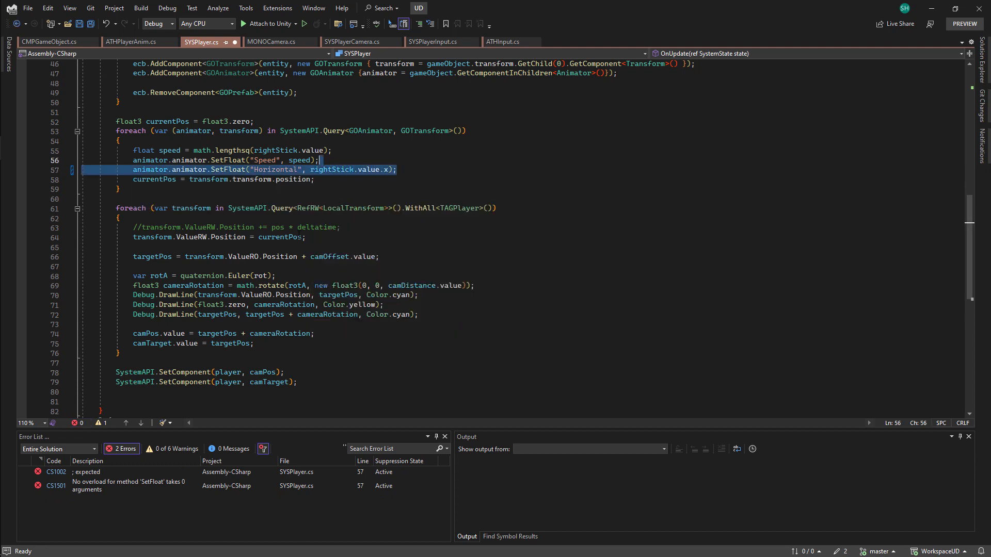
pyautogui.hotkey('ctrl', 'c')
pyautogui.press('Right')
pyautogui.press('Return')
pyautogui.hotkey('ctrl', 'v')
pyautogui.press('Up')
pyautogui.press('Delete')
pyautogui.press('Delete')
pyautogui.press('Delete')
pyautogui.press('Delete')
pyautogui.press('Delete')
pyautogui.press('Delete')
pyautogui.press('Delete')
pyautogui.press('Delete')
pyautogui.press('Delete')
pyautogui.press('Delete')
pyautogui.press('Delete')
pyautogui.press('Delete')
pyautogui.press('Delete')
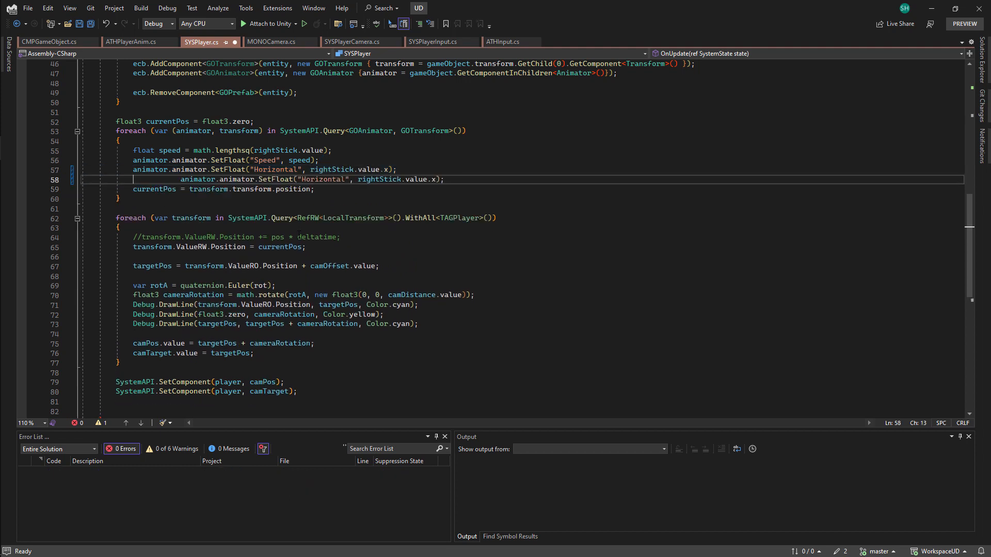
# Change the parameter name in the duplicated SetFloat line to "Vertical"
pyautogui.hotkey('ctrl', 'Right')
pyautogui.hotkey('ctrl', 'Right')
pyautogui.hotkey('ctrl', 'Right')
pyautogui.hotkey('ctrl', 'Right')
pyautogui.hotkey('ctrl', 'Right')
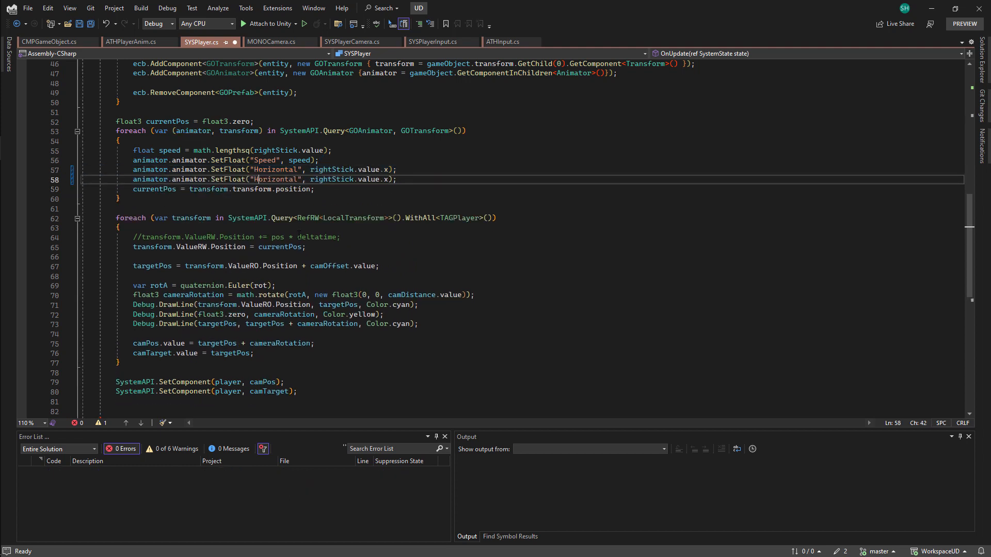
pyautogui.hotkey('shift', 'Right')
pyautogui.hotkey('shift', 'Right')
pyautogui.hotkey('shift', 'Right')
pyautogui.hotkey('shift', 'Right')
pyautogui.hotkey('shift', 'Right')
pyautogui.hotkey('shift', 'Right')
pyautogui.hotkey('shift', 'Right')
pyautogui.hotkey('shift', 'Right')
pyautogui.hotkey('shift', 'Right')
pyautogui.hotkey('shift', 'Right')
pyautogui.write('V')
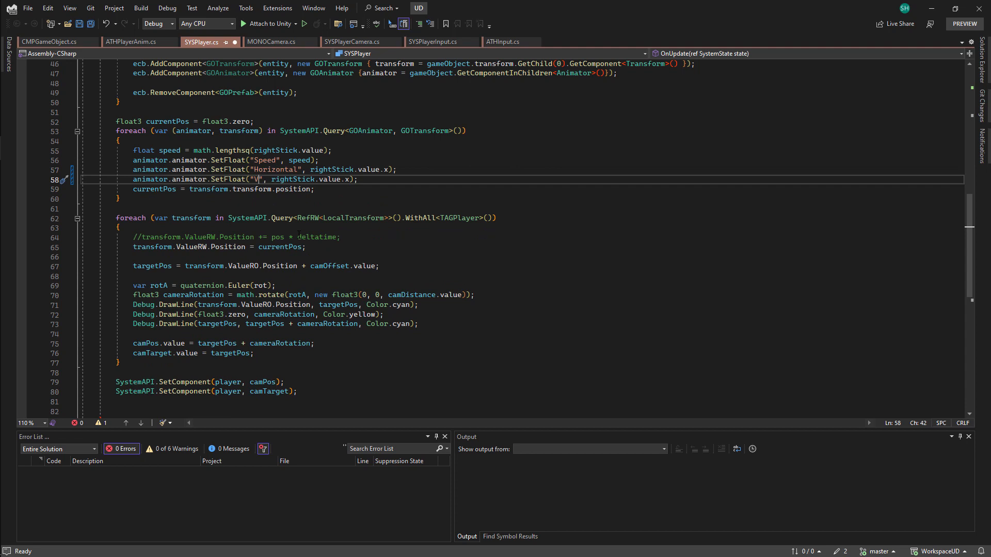
pyautogui.write('ertical')
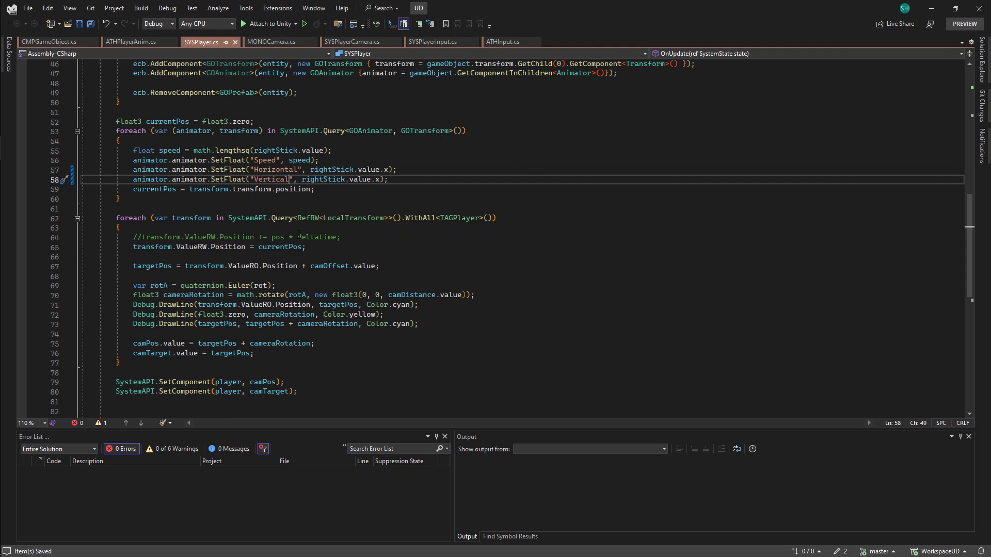
# Make the Vertical SetFloat line use rightStick.value.y, and save the script
pyautogui.hotkey('ctrl', 'Right')
pyautogui.hotkey('ctrl', 'Right')
pyautogui.hotkey('ctrl', 'Right')
pyautogui.hotkey('ctrl', 'Right')
pyautogui.hotkey('ctrl', 'Right')
pyautogui.press('Delete')
pyautogui.write('y')
pyautogui.hotkey('ctrl', 's')
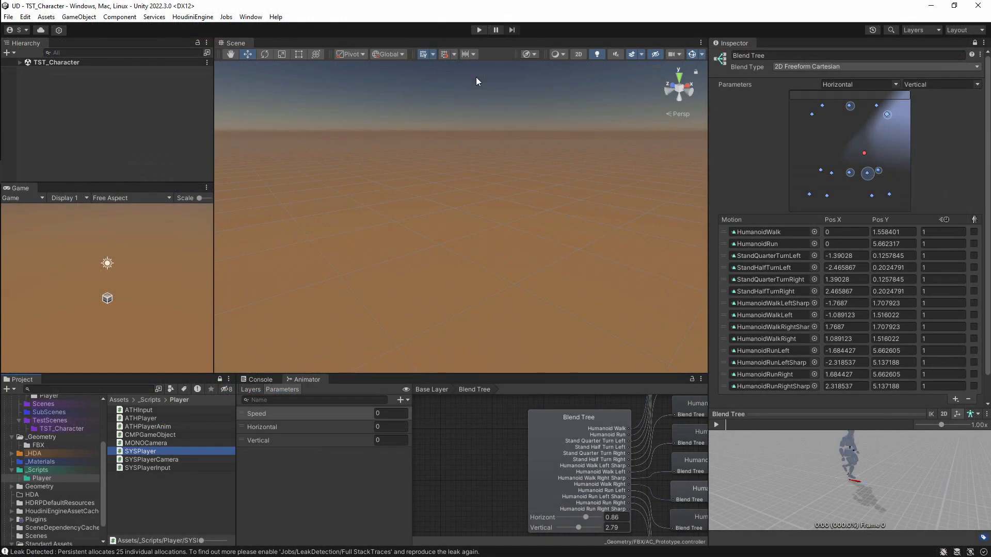
# Play the scene in Unity and steer the character in several directions to examine its animation blending
pyautogui.click(478, 29)
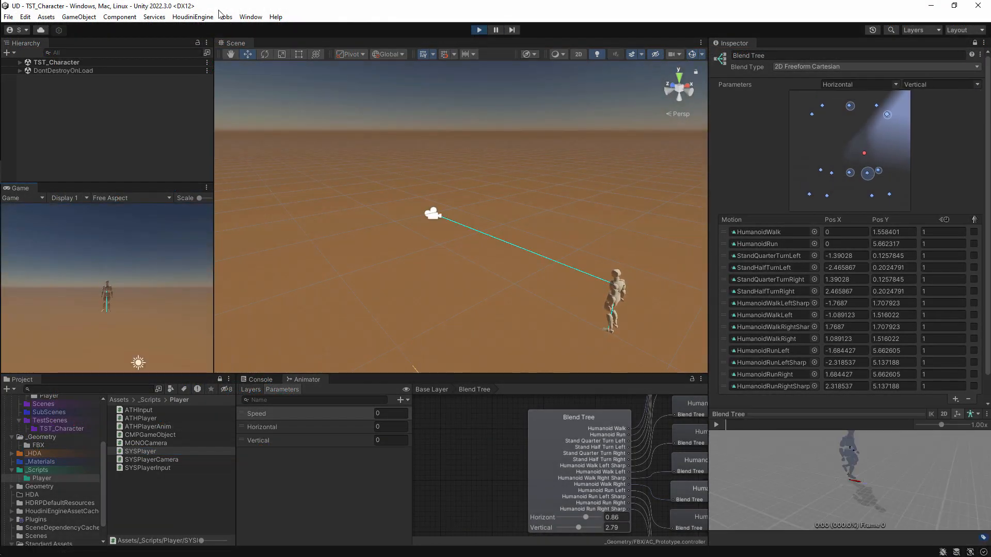
pyautogui.press('w')
pyautogui.press('d')
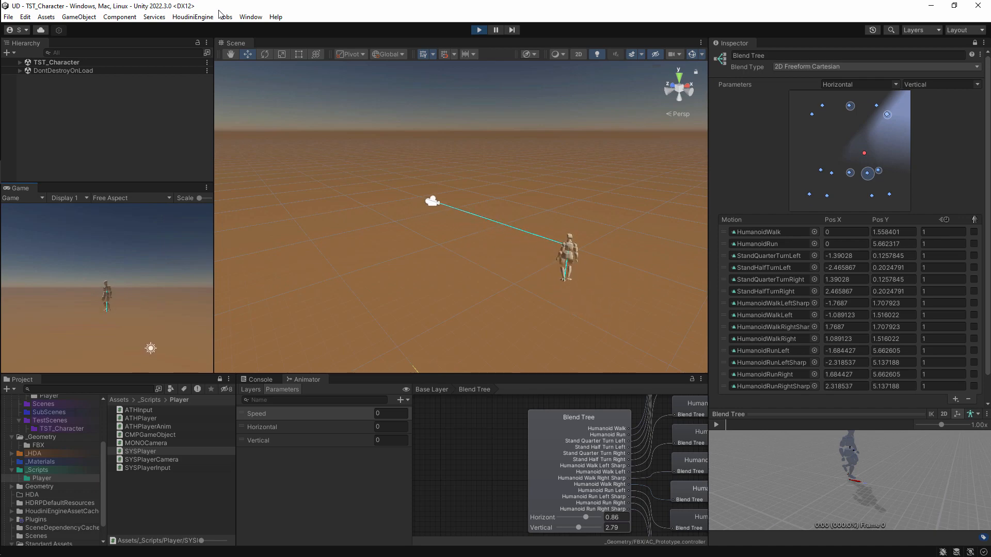
pyautogui.press('s')
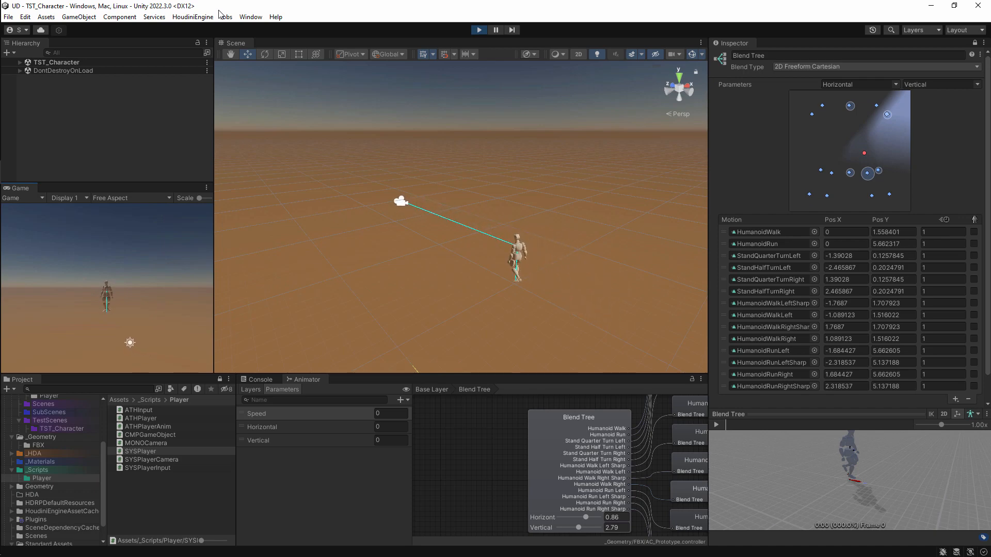
pyautogui.press('s')
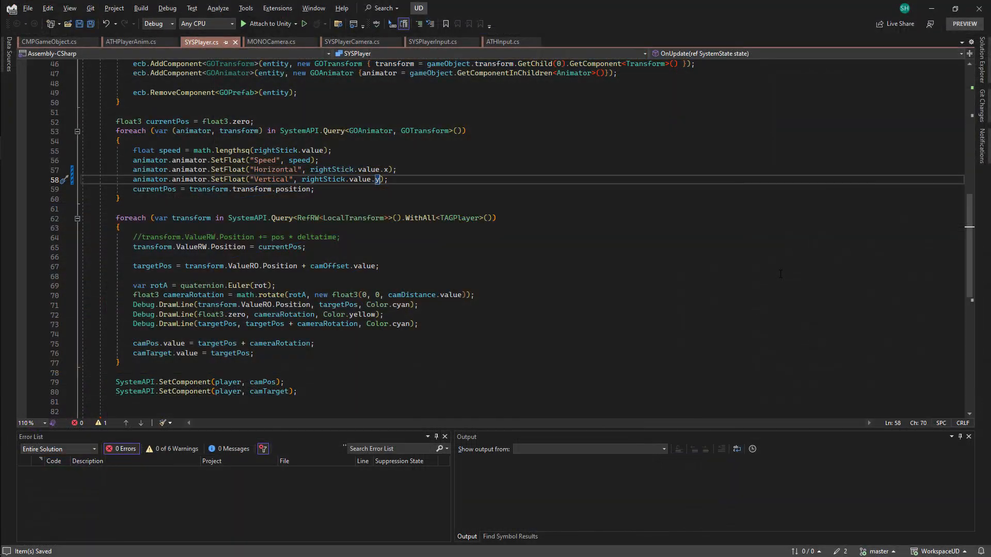
# Multiply the Vertical stick value by 2.7f and the Horizontal stick value by 6.0f in SYSPlayer, and save the script
pyautogui.write('* 2.7')
pyautogui.press('Up')
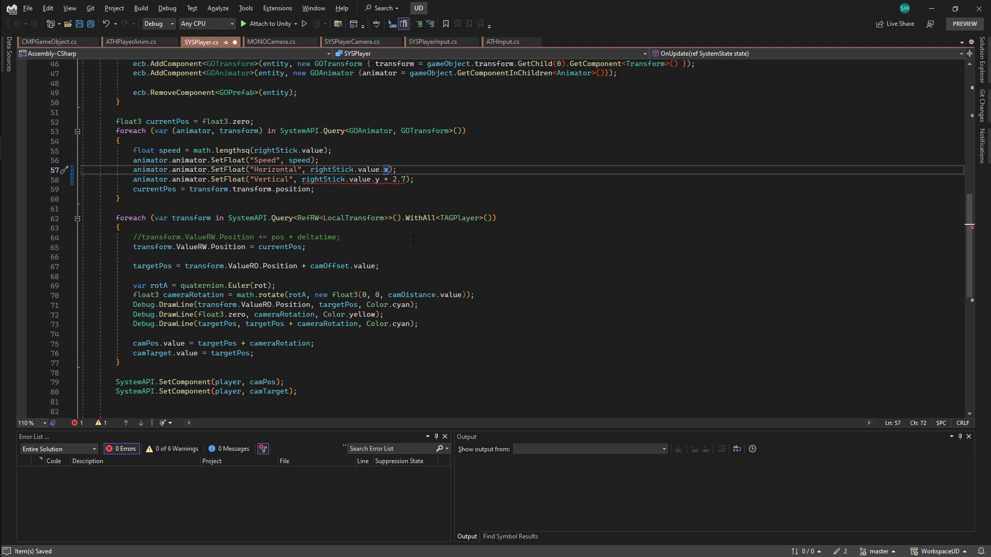
pyautogui.write('* 6')
pyautogui.press('Down')
pyautogui.write('f')
pyautogui.press('Up')
pyautogui.press('Left')
pyautogui.write('f')
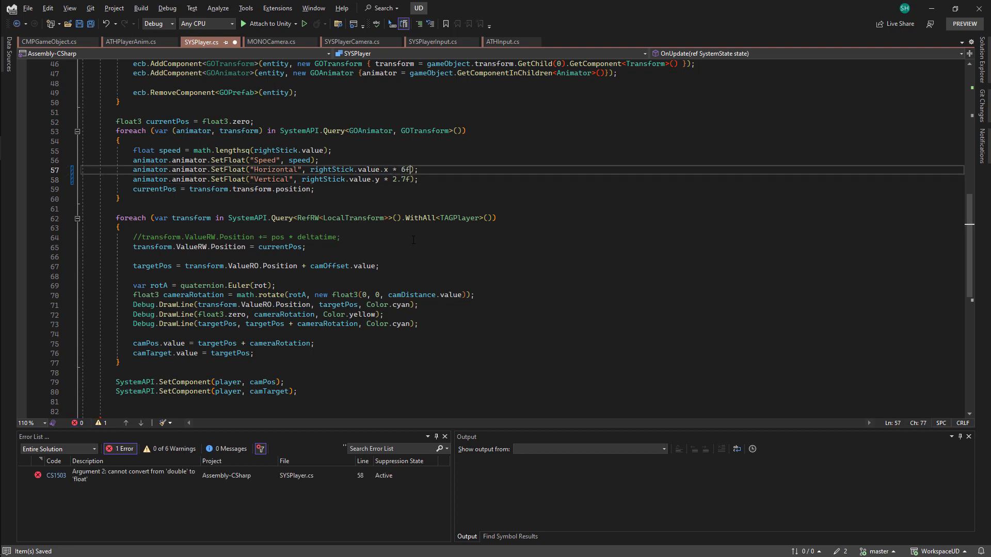
pyautogui.write('.0')
pyautogui.hotkey('ctrl', 's')
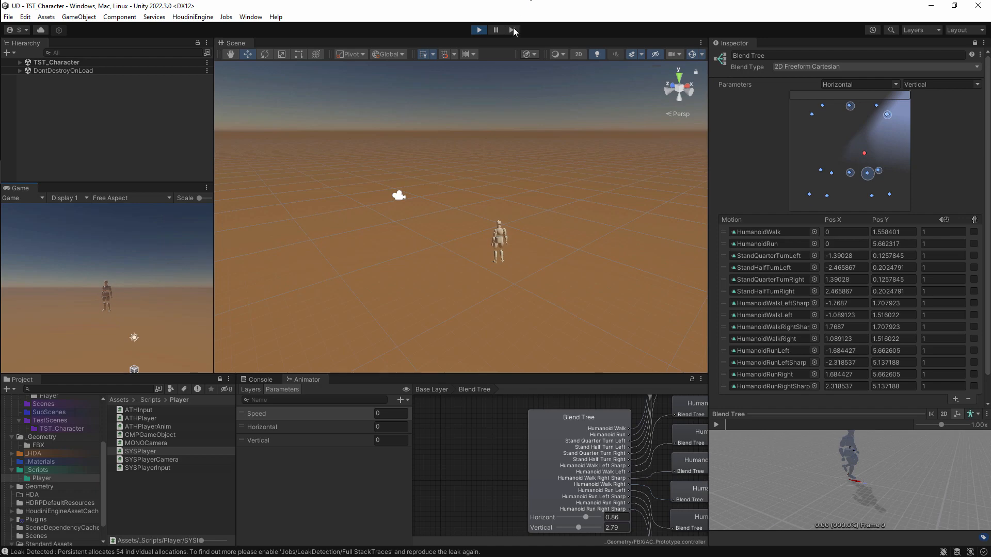
# Restart Play mode in Unity to test the character with the scaled stick values
pyautogui.click(478, 32)
pyautogui.click(478, 30)
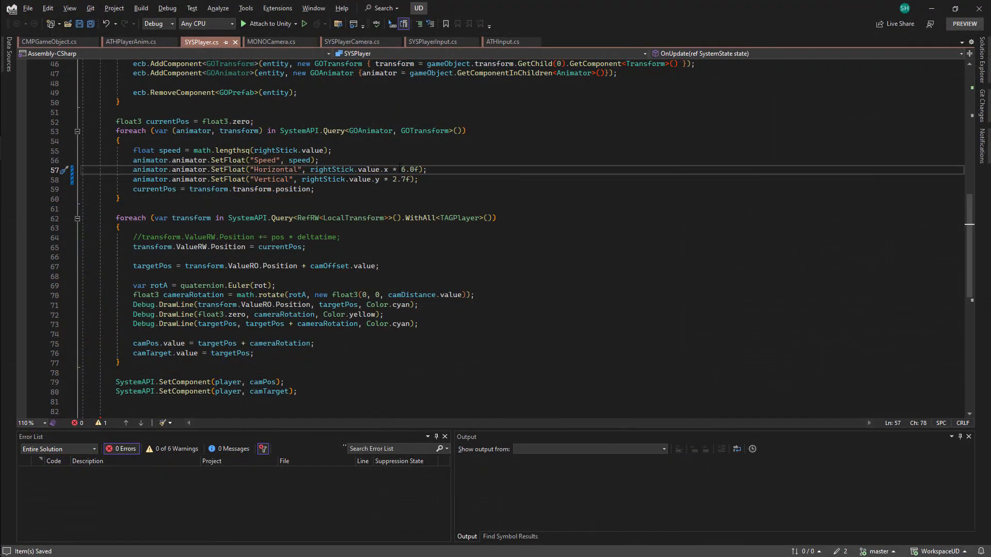
# Set the Horizontal multiplier to 2.7f and the Vertical multiplier to 6.0f in SYSPlayer, and save the script
pyautogui.moveTo(400, 169); pyautogui.dragTo(415, 170)
pyautogui.write('2.7')
pyautogui.press('Down')
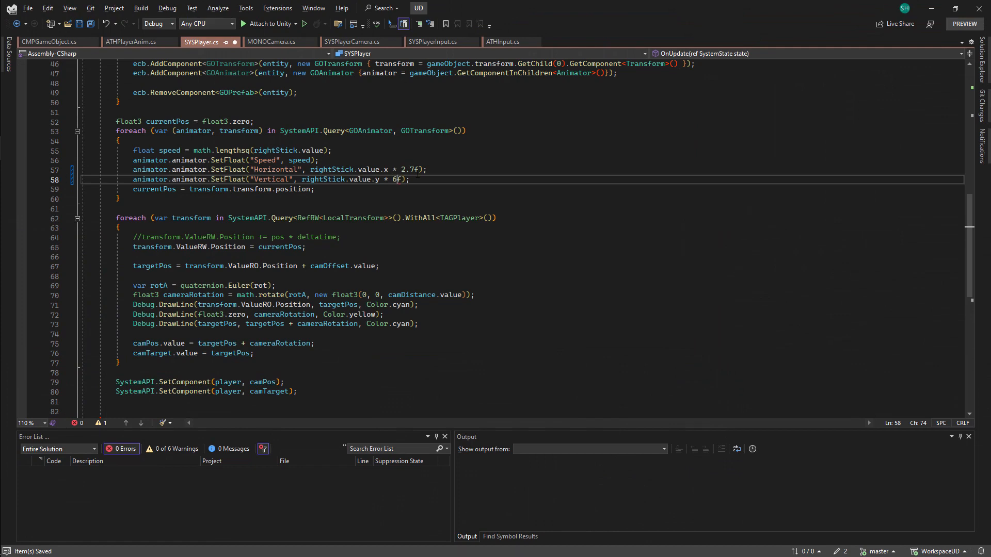
pyautogui.write('.0')
pyautogui.hotkey('ctrl', 's')
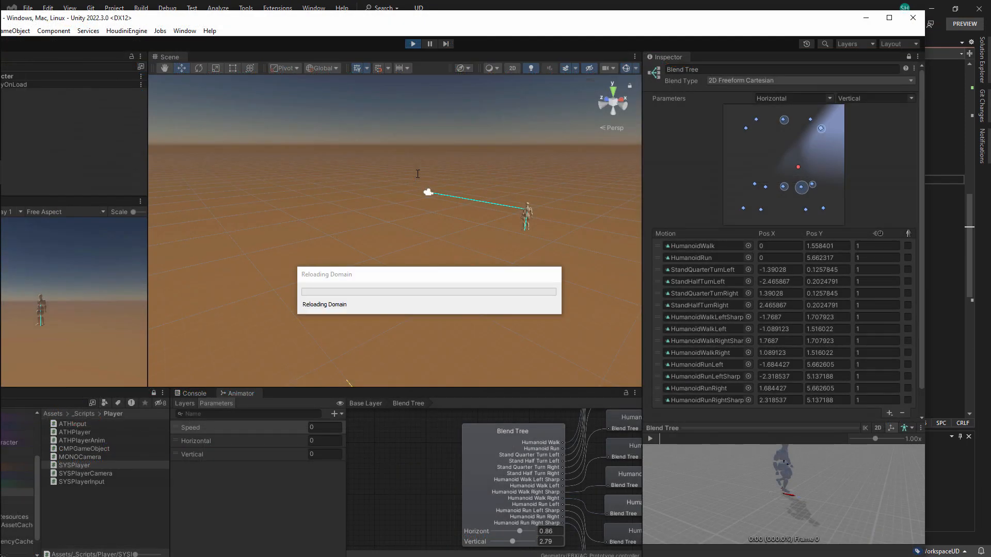
# Maximize the Unity editor window and restart Play mode to test the character with the swapped multipliers
pyautogui.click(889, 18)
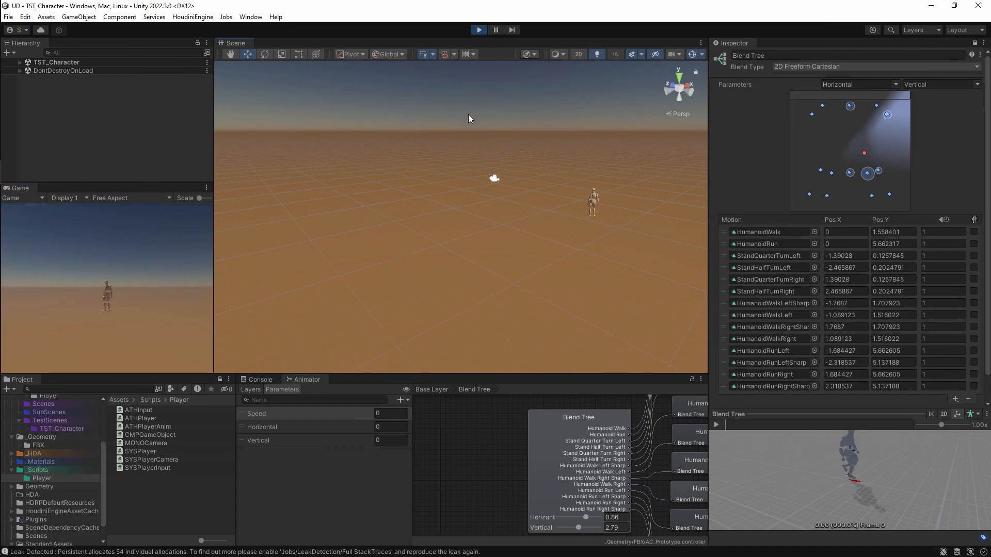
pyautogui.click(477, 32)
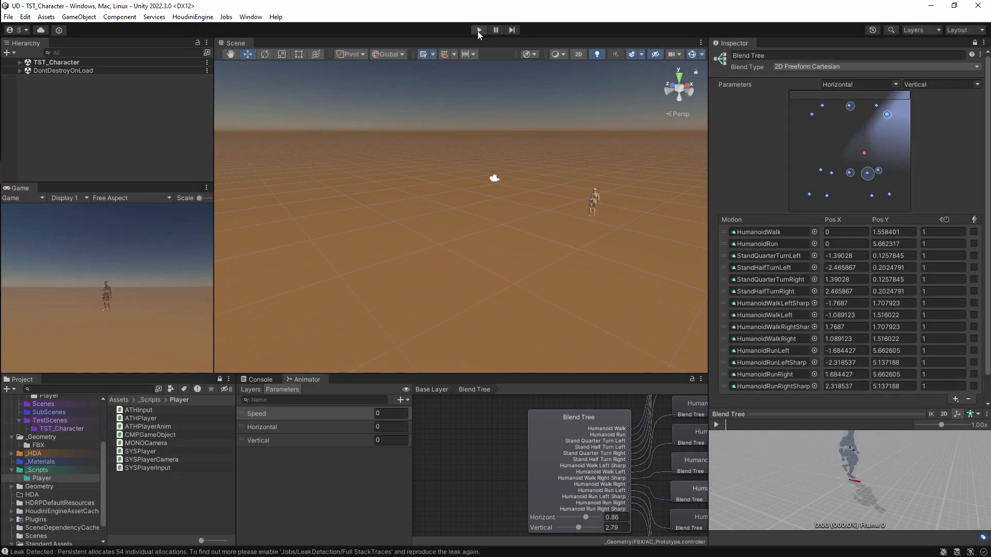
pyautogui.click(478, 31)
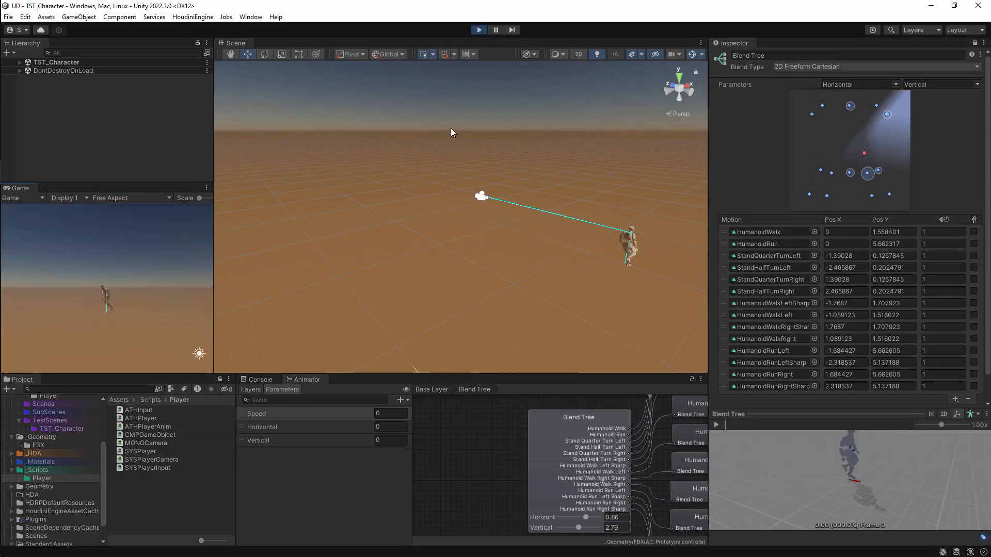